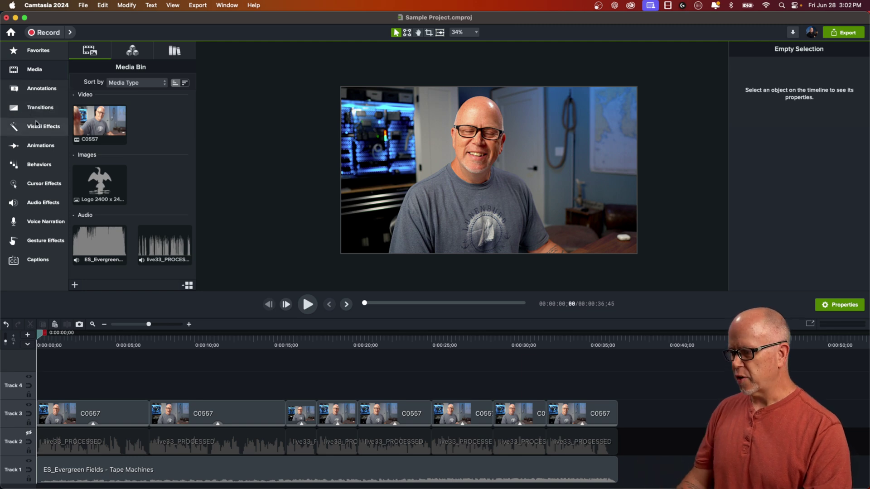
- Add the ABC text callout to Track 4, widen it, and type WELCOME!
click(41, 51)
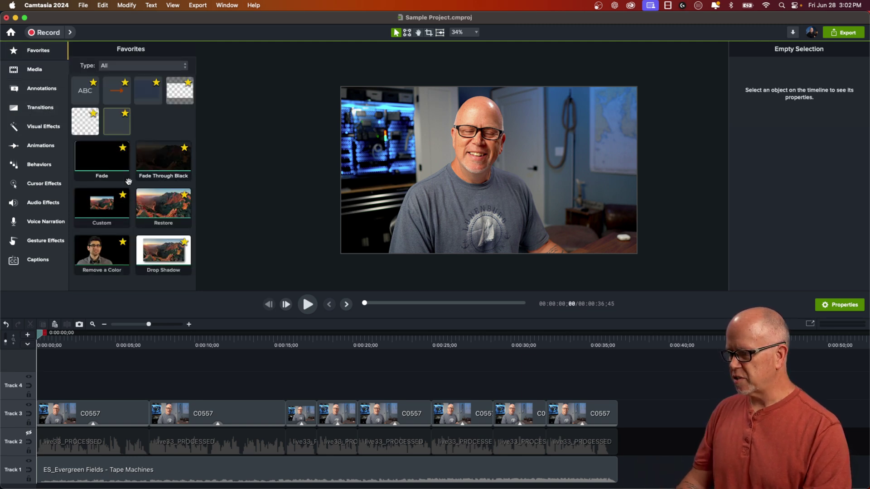
drag(86, 89, 54, 401)
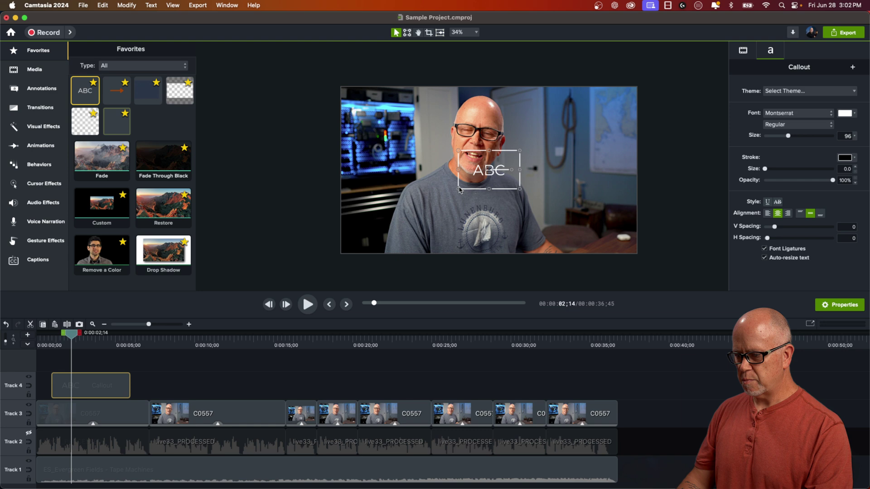
drag(459, 189, 439, 207)
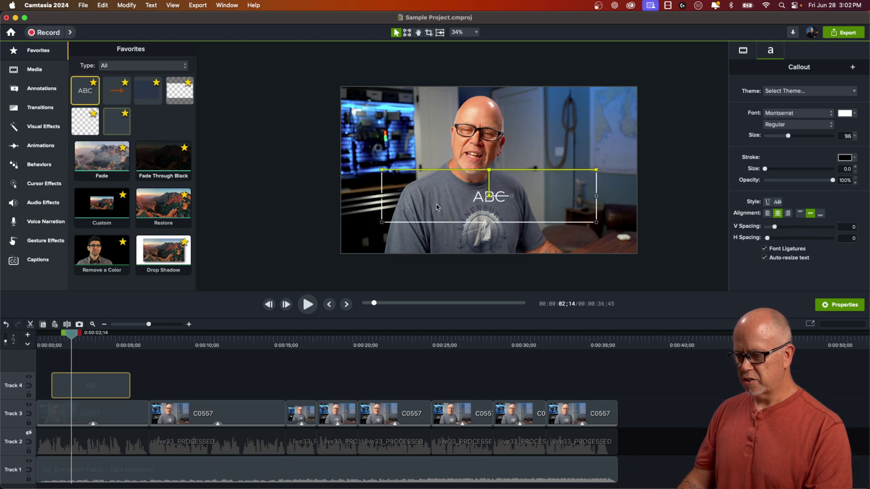
double_click(465, 197)
text(WE)
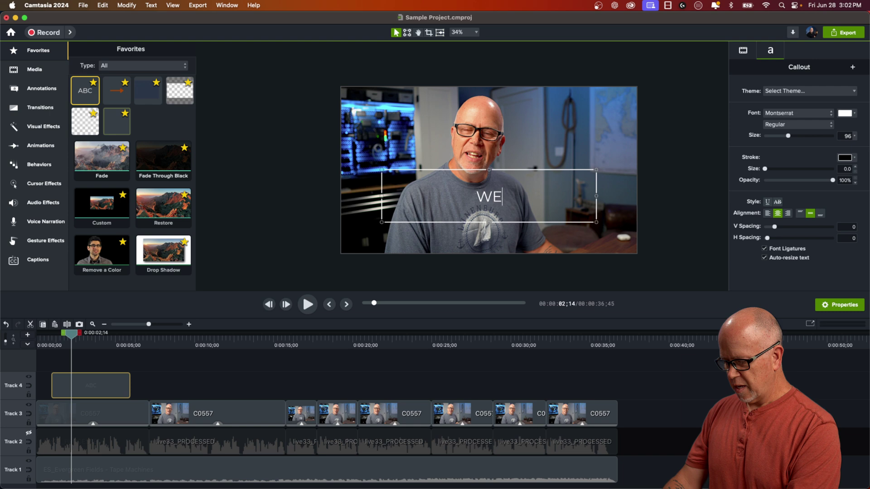
text(LCOME!)
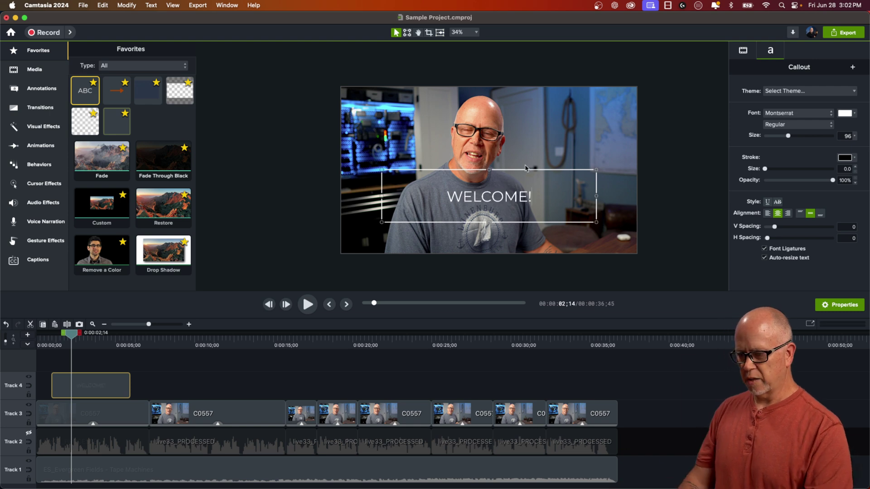
- Set the WELCOME! text to the Bangers font at size 224 and nudge the callout
double_click(514, 203)
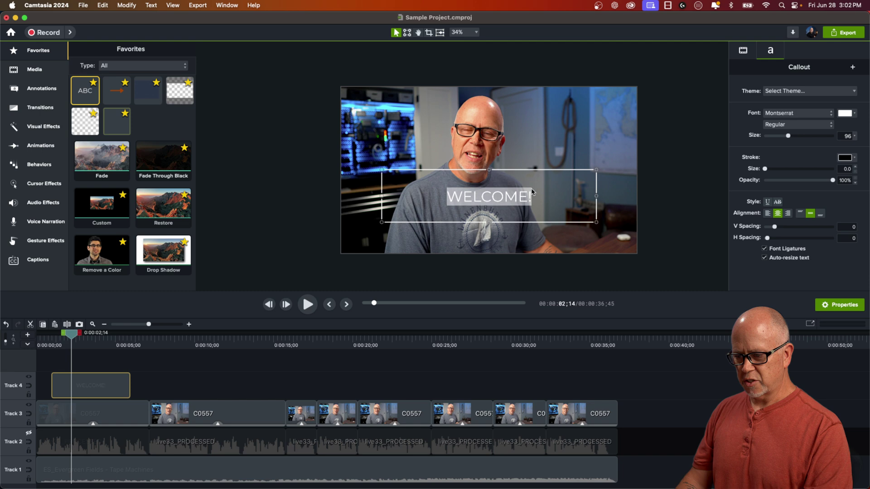
click(791, 115)
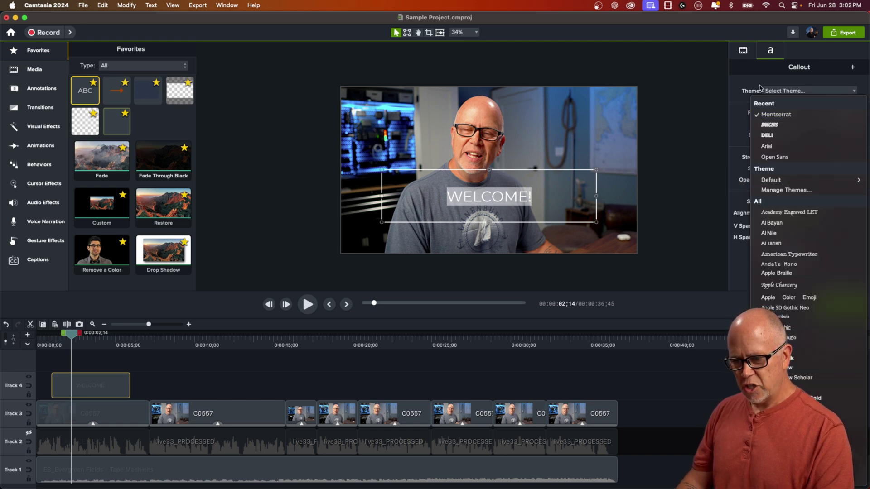
click(773, 126)
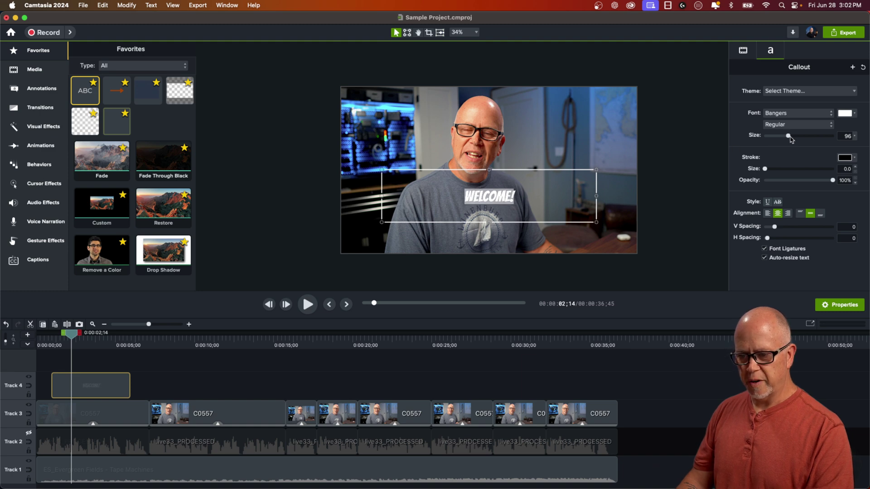
drag(788, 139, 823, 150)
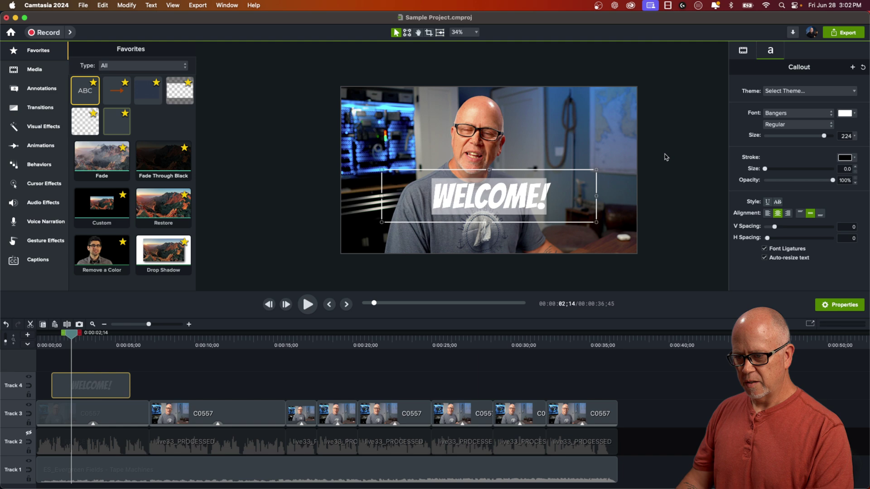
click(386, 232)
mouse_move(497, 197)
mouse_down()
mouse_move(497, 225)
mouse_move(502, 197)
mouse_up()
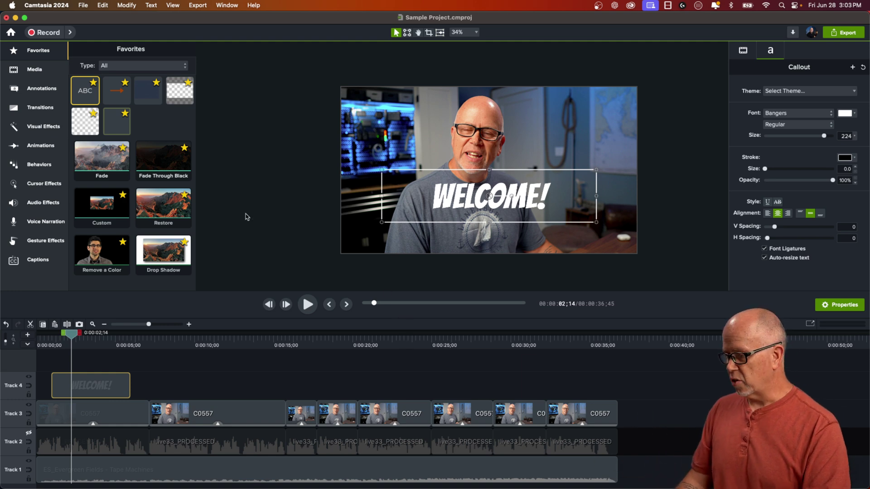
- Drag the Wiggle behavior onto the WELCOME! callout on Track 4
click(35, 166)
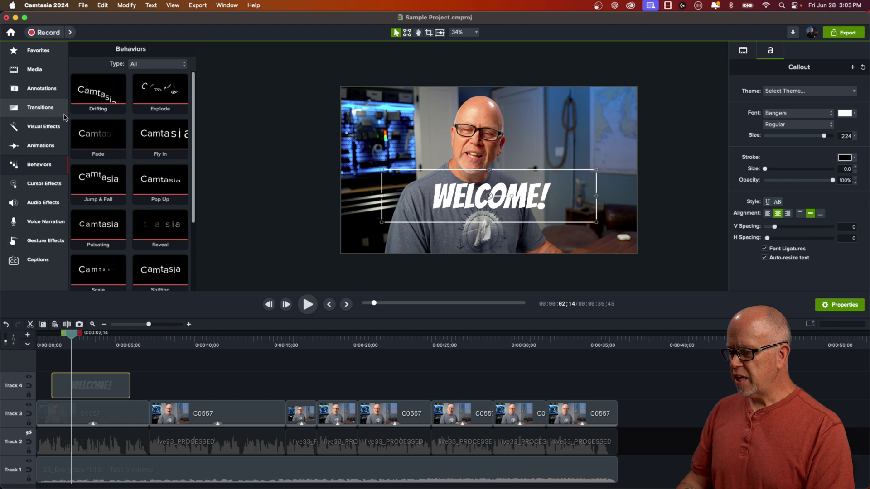
scroll(130, 236, down, 5)
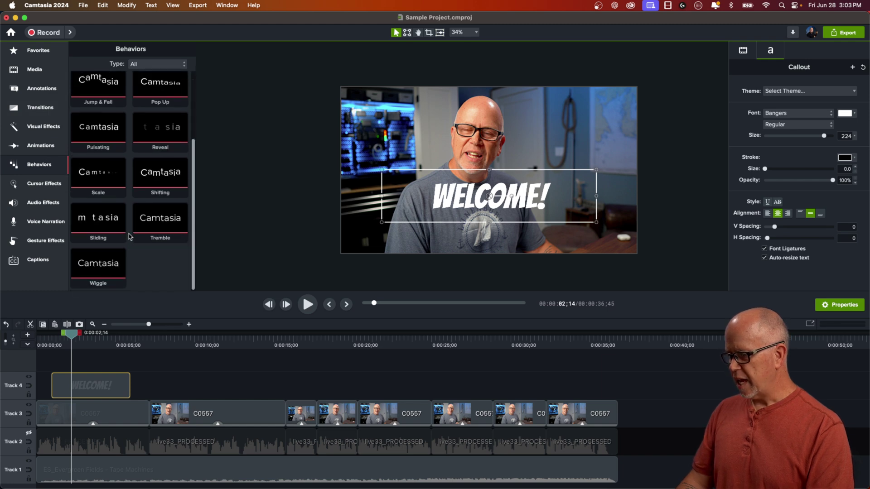
scroll(111, 199, up, 2)
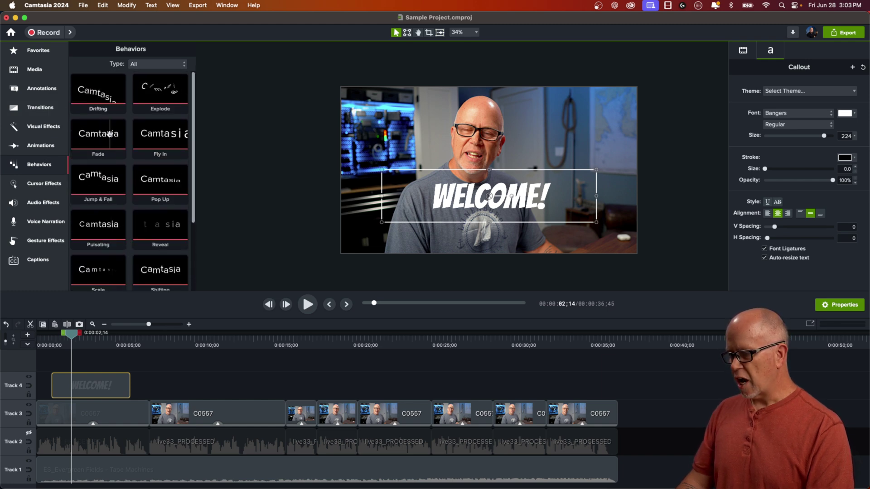
scroll(119, 181, down, 2)
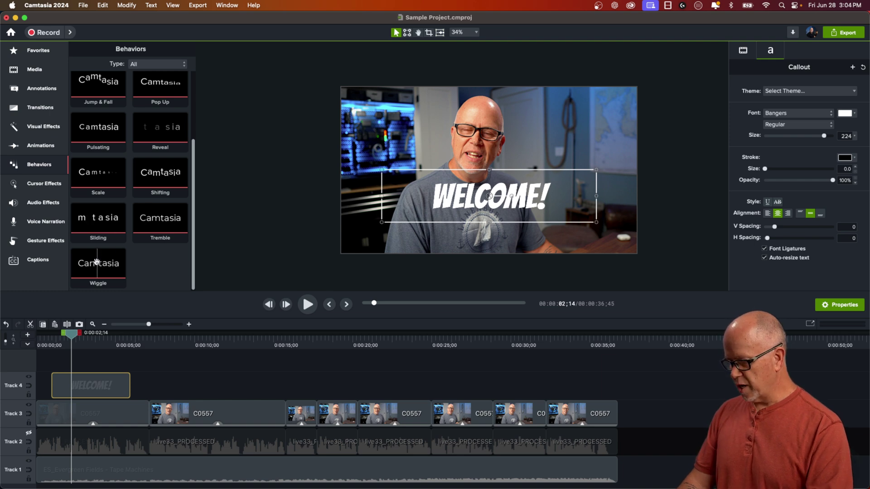
drag(93, 265, 88, 386)
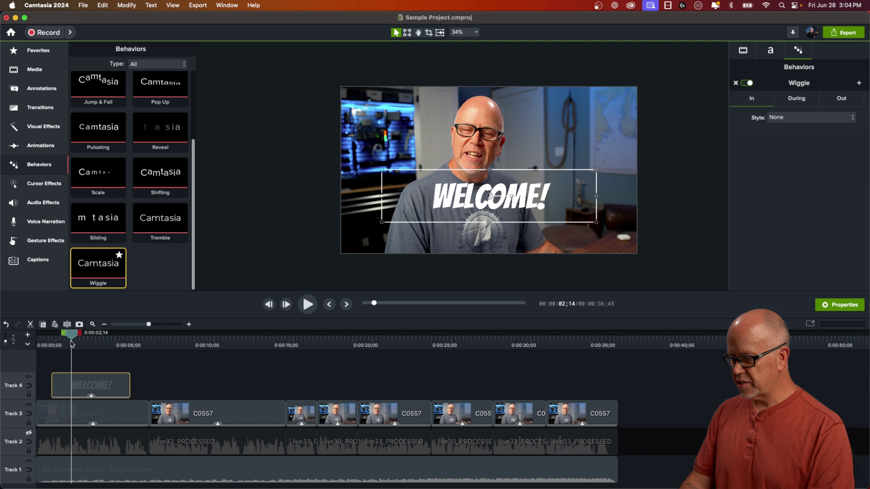
drag(71, 344, 53, 340)
key(space)
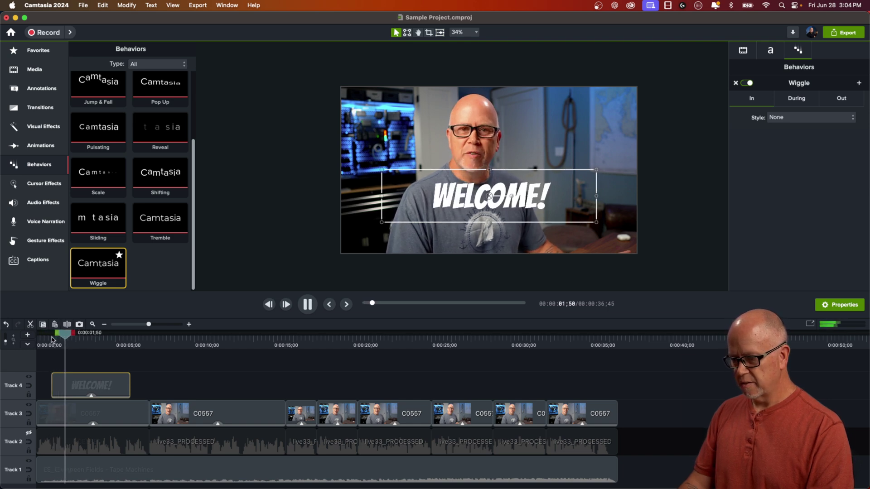
key(space)
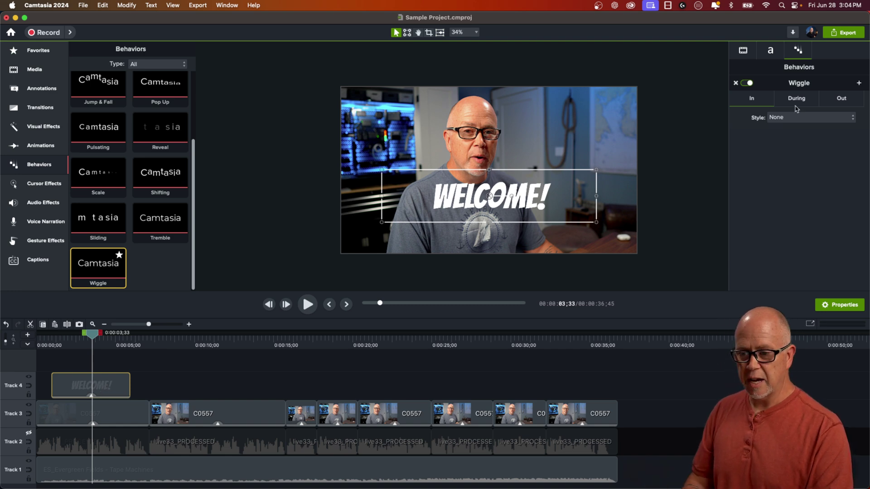
click(745, 51)
click(776, 53)
click(799, 54)
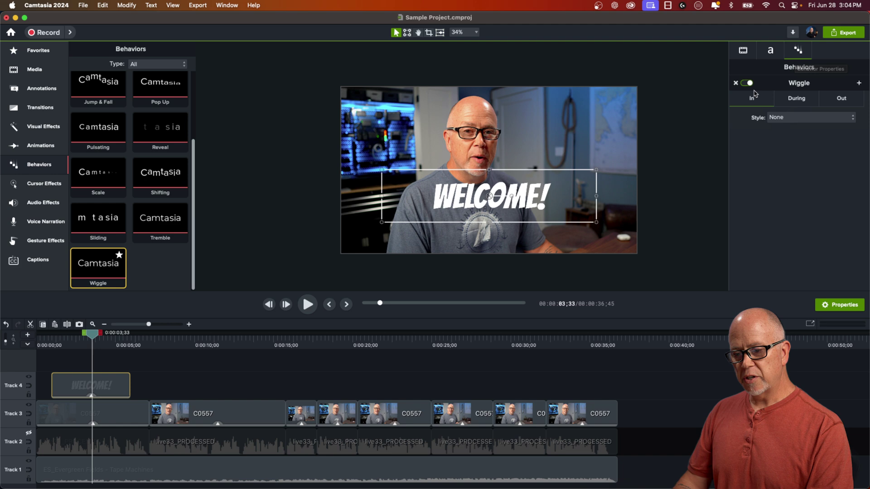
click(798, 104)
click(839, 100)
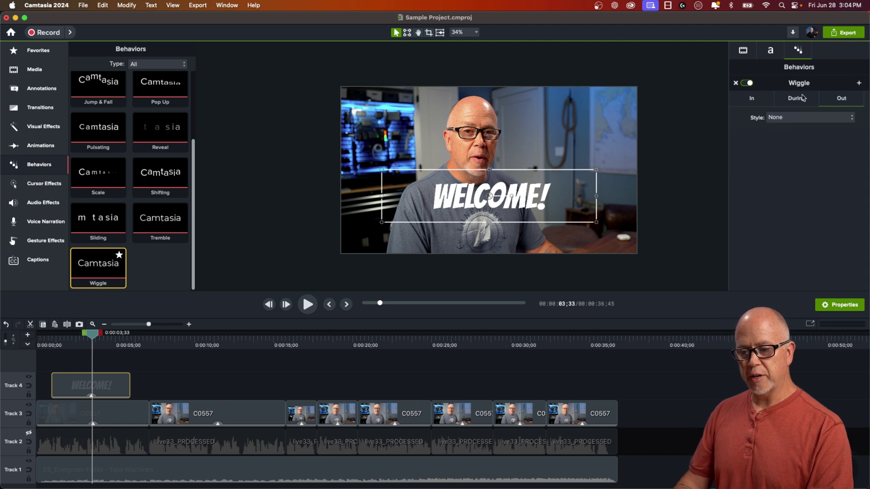
click(798, 100)
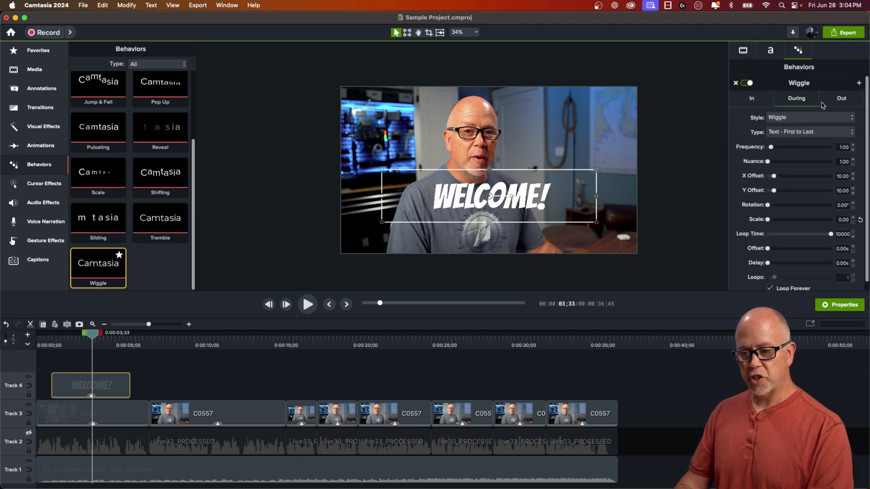
click(842, 99)
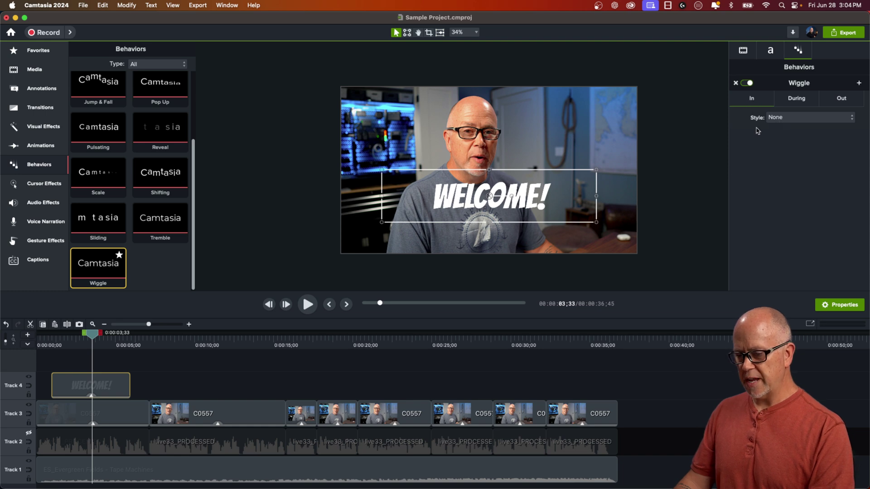
click(795, 101)
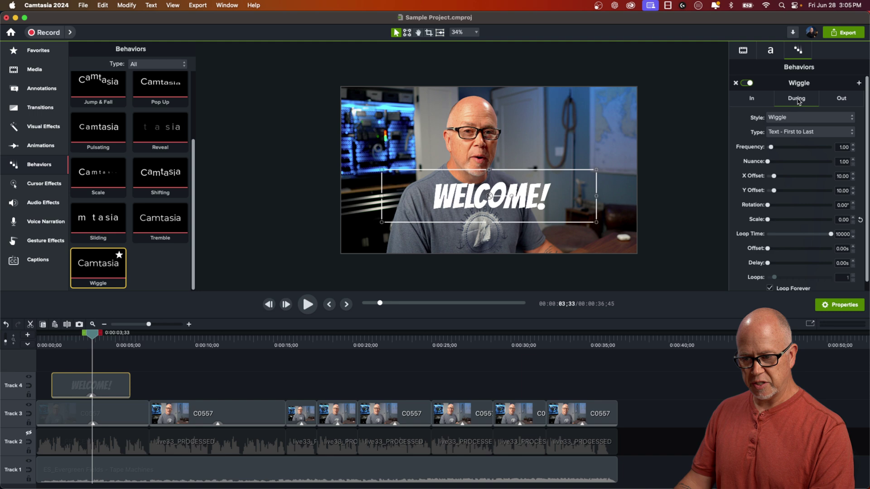
- Set the Wiggle In phase to the Sliding style, entering from the Bottom
click(752, 99)
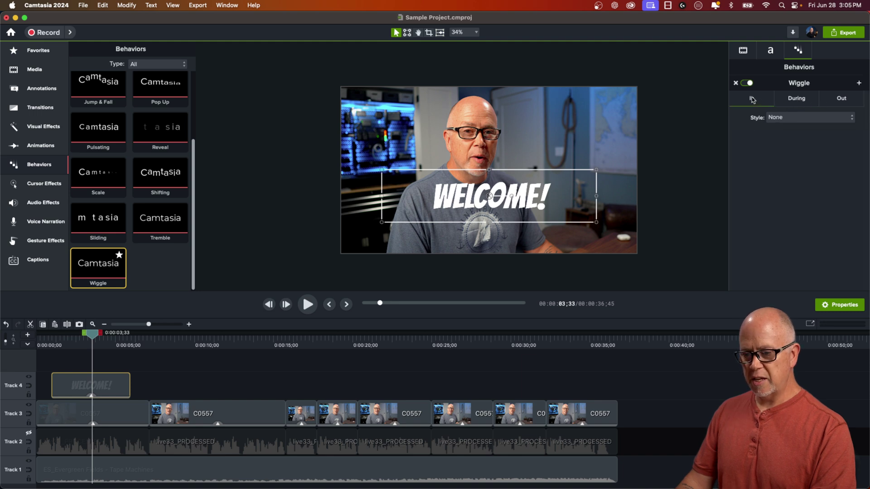
click(774, 122)
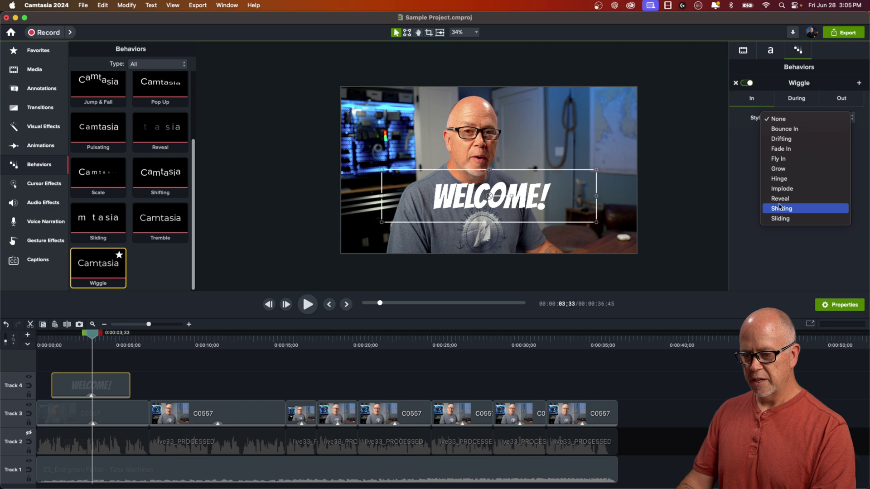
click(785, 220)
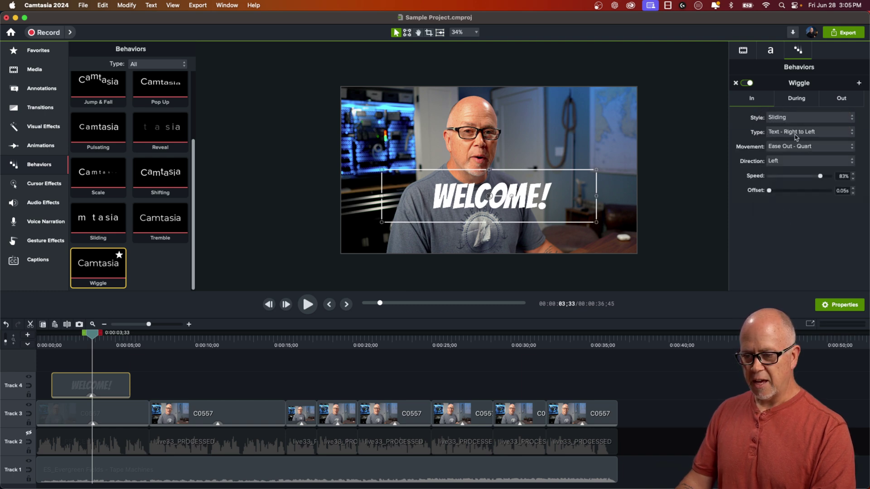
click(781, 161)
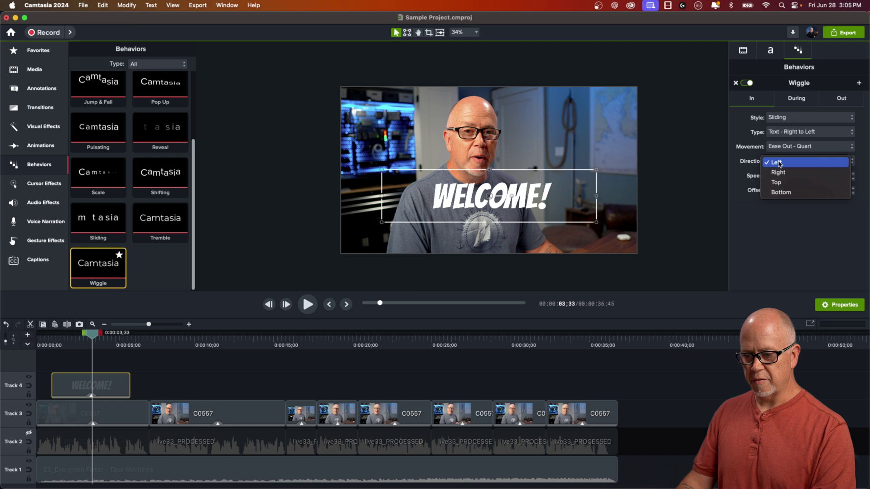
click(788, 193)
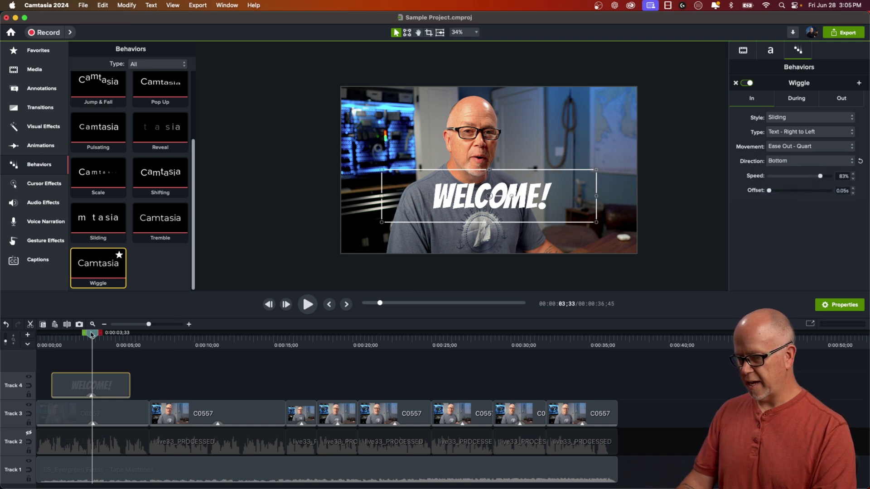
drag(91, 335, 64, 340)
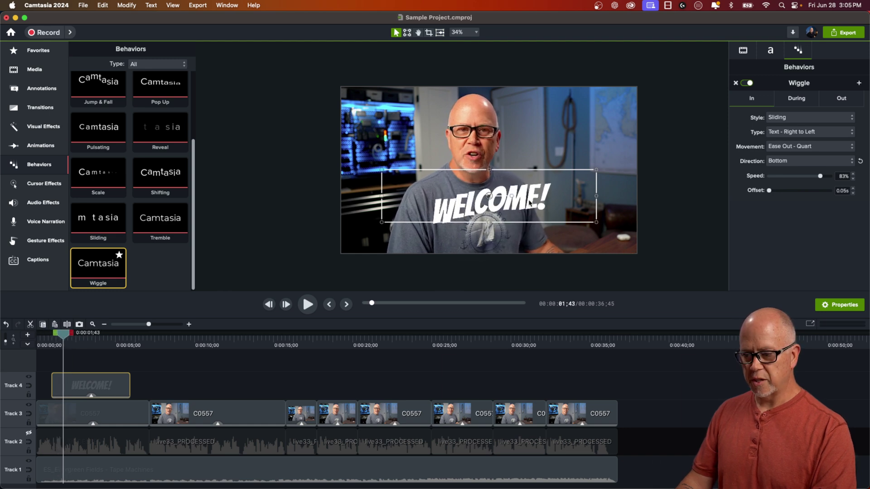
- Make the entrance slide in as one Object at 90% speed, then preview it
click(790, 132)
click(784, 120)
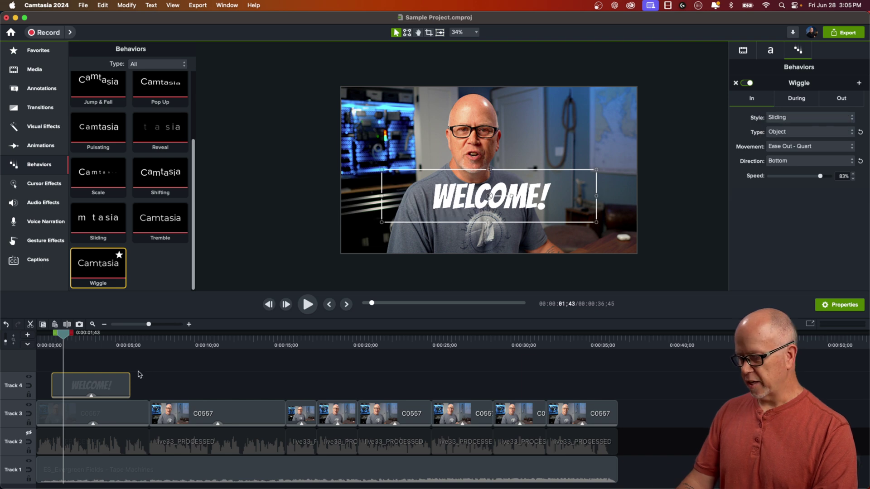
mouse_move(65, 336)
mouse_down()
mouse_move(51, 340)
mouse_move(63, 345)
mouse_move(44, 343)
mouse_move(62, 344)
mouse_up()
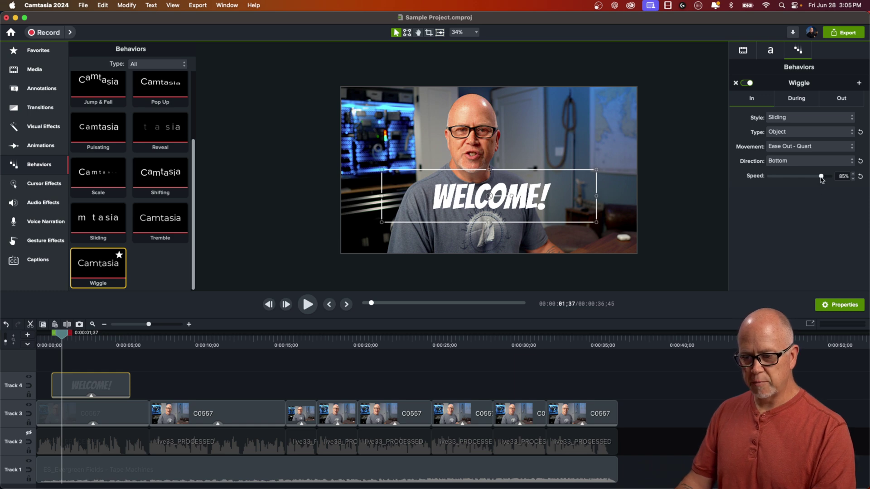
drag(821, 177, 822, 177)
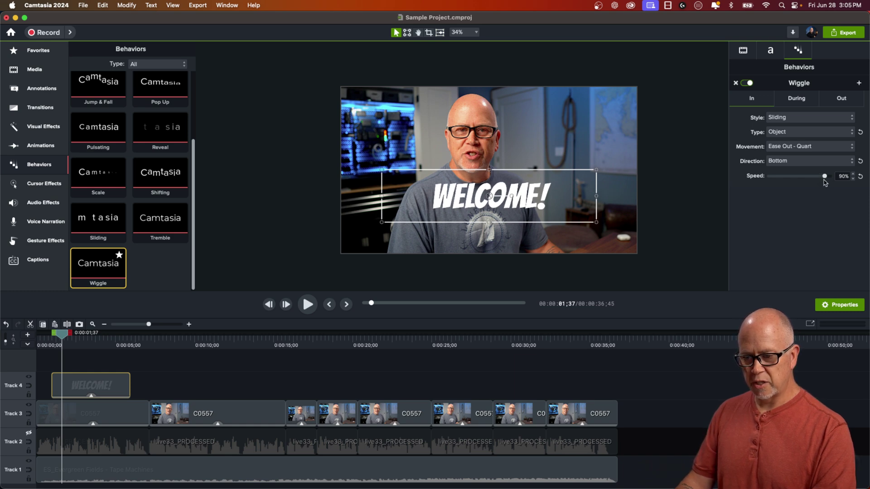
click(49, 344)
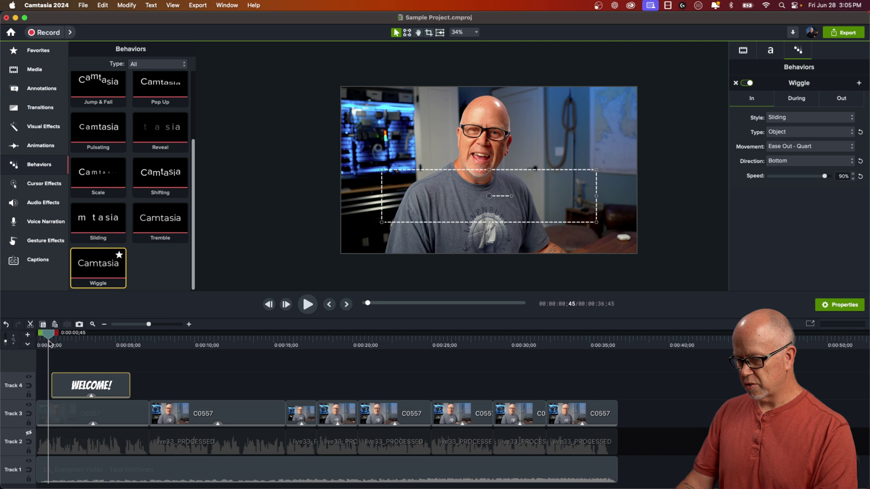
key(space)
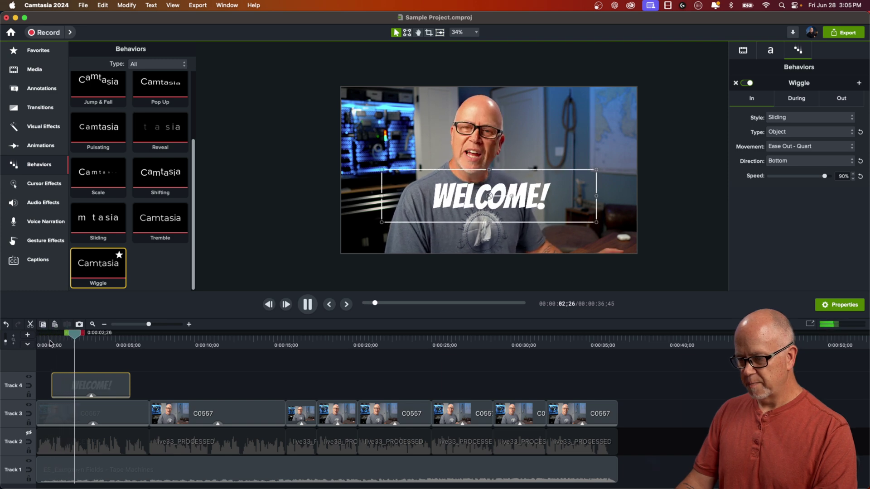
key(space)
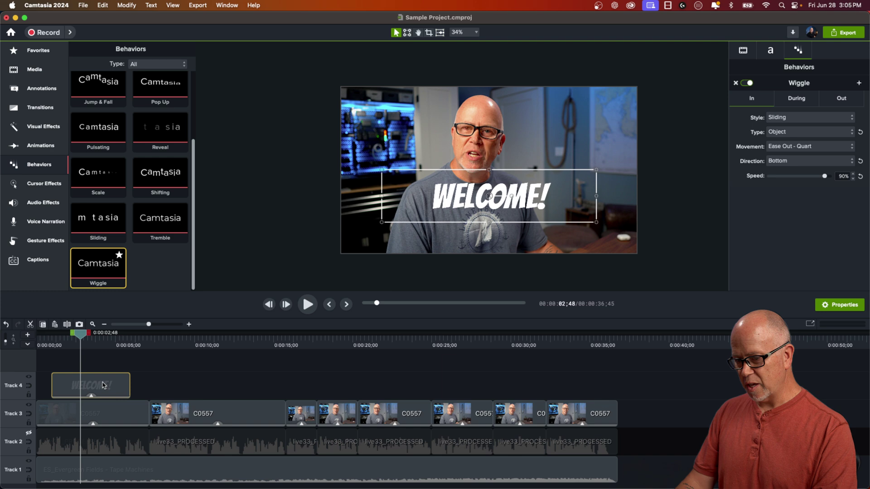
- Set the Wiggle During phase Type to Object so the title wiggles as a whole
click(797, 100)
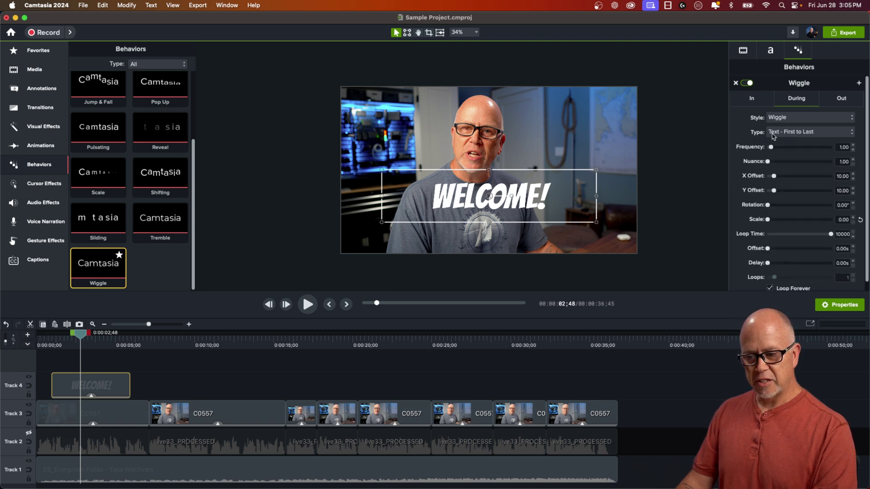
click(787, 134)
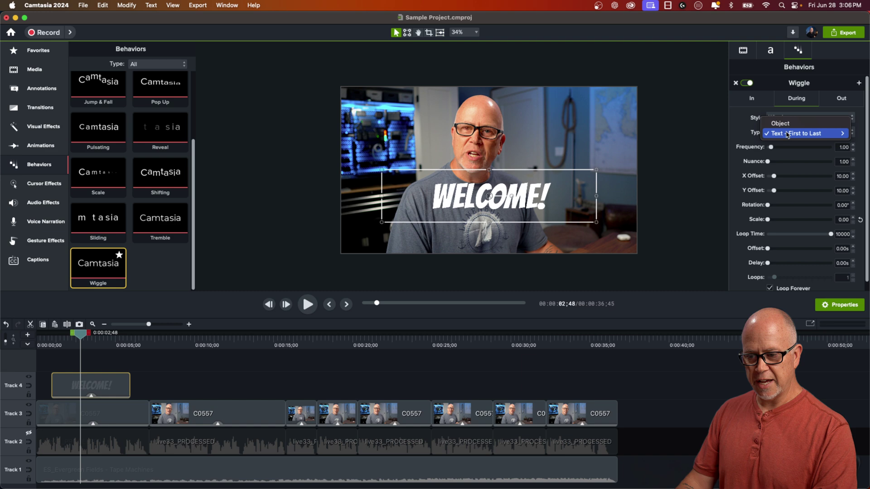
click(780, 124)
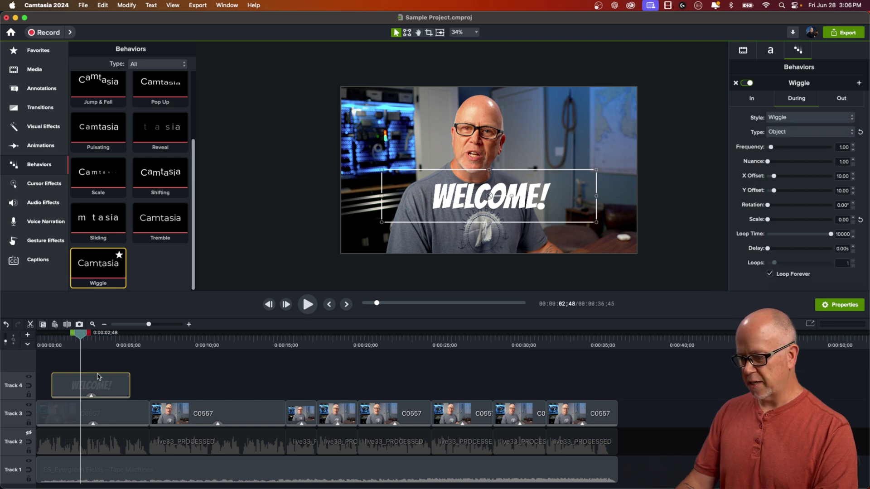
drag(79, 337, 97, 339)
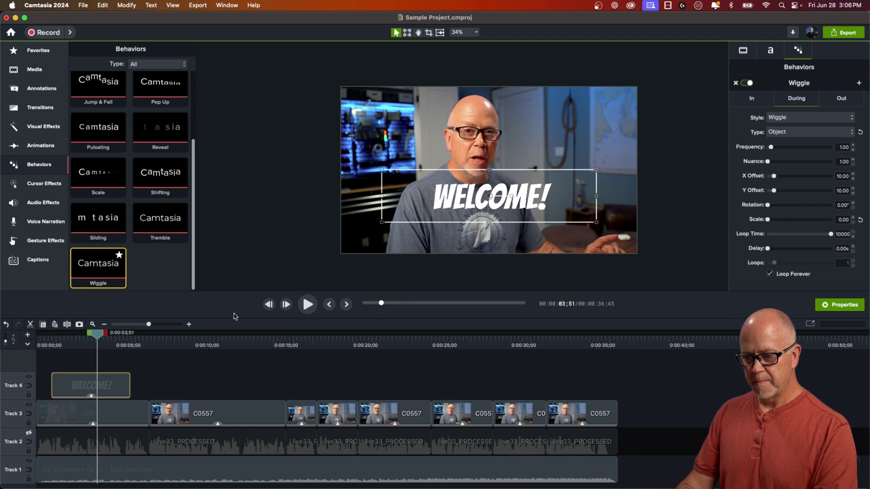
- Set wiggle frequency 1.29, rotation 2.03° and scale 3.07, then play back to review
click(772, 148)
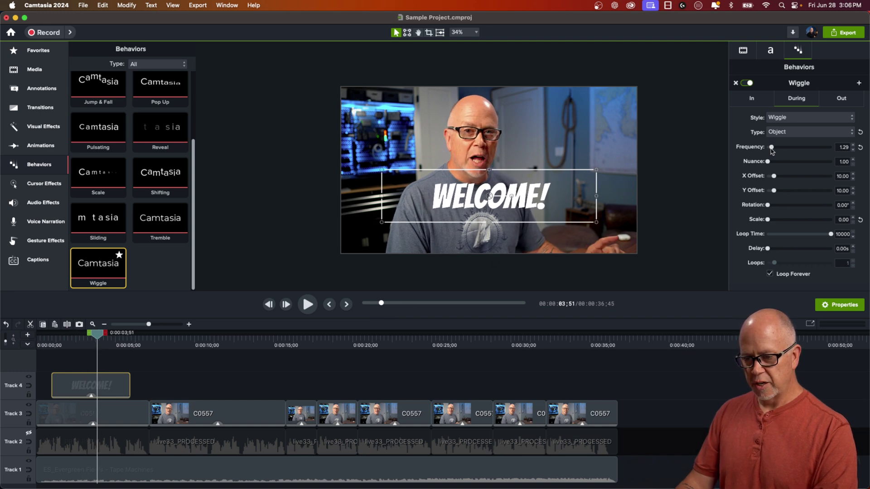
drag(767, 205, 769, 207)
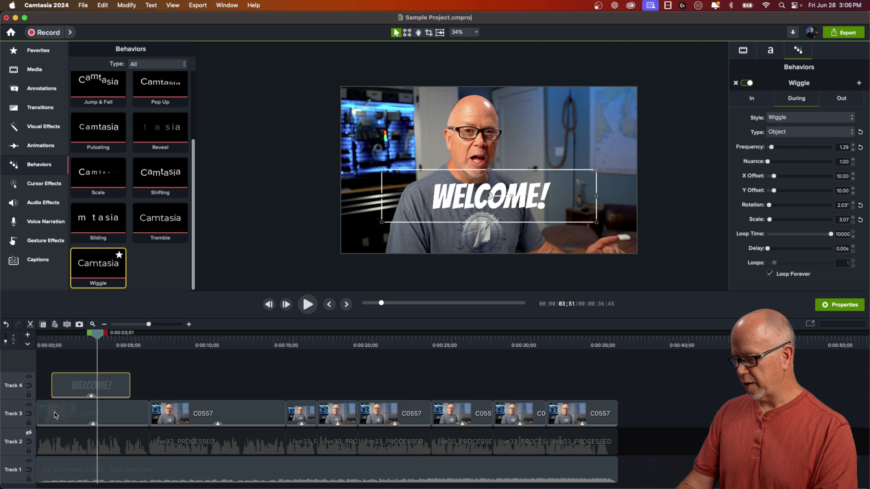
drag(99, 337, 49, 340)
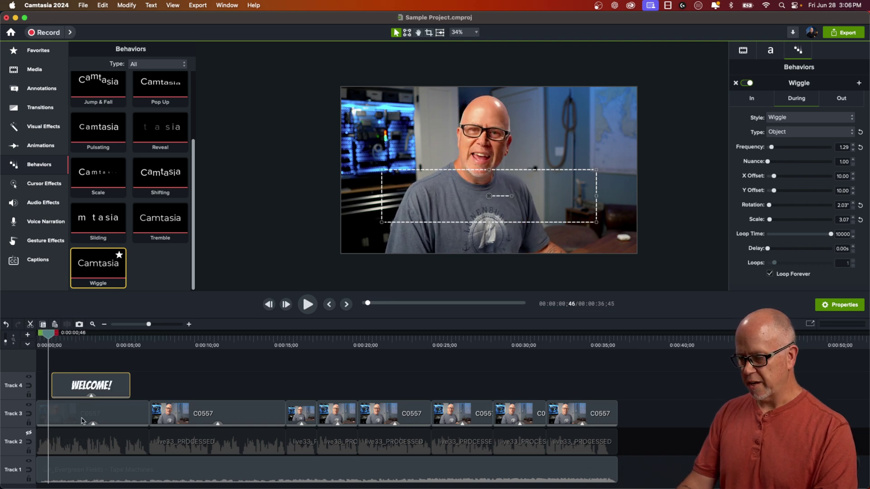
click(160, 378)
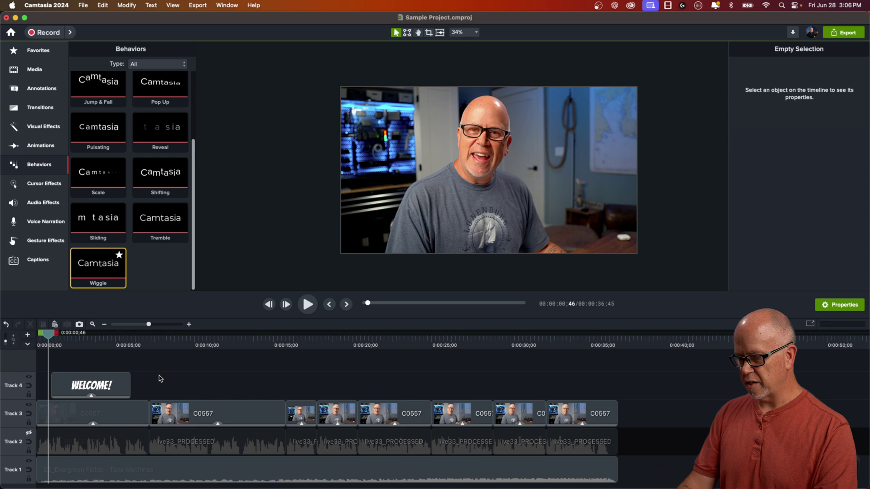
key(space)
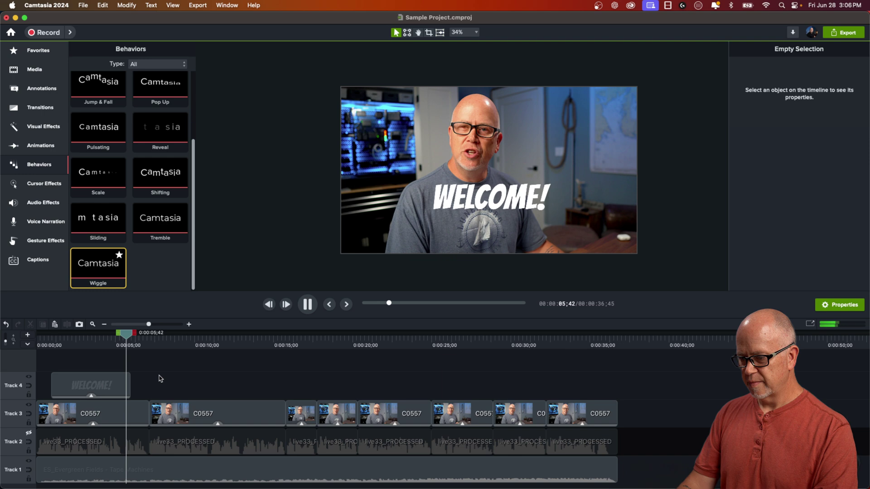
key(space)
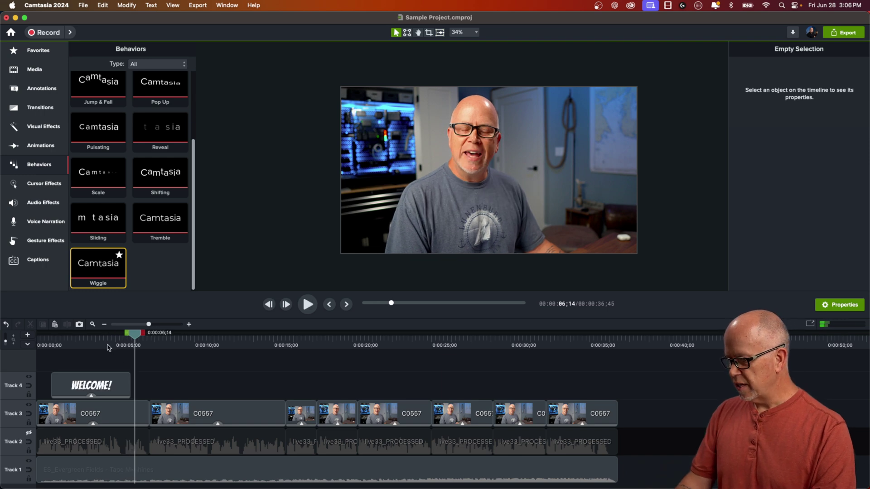
click(107, 384)
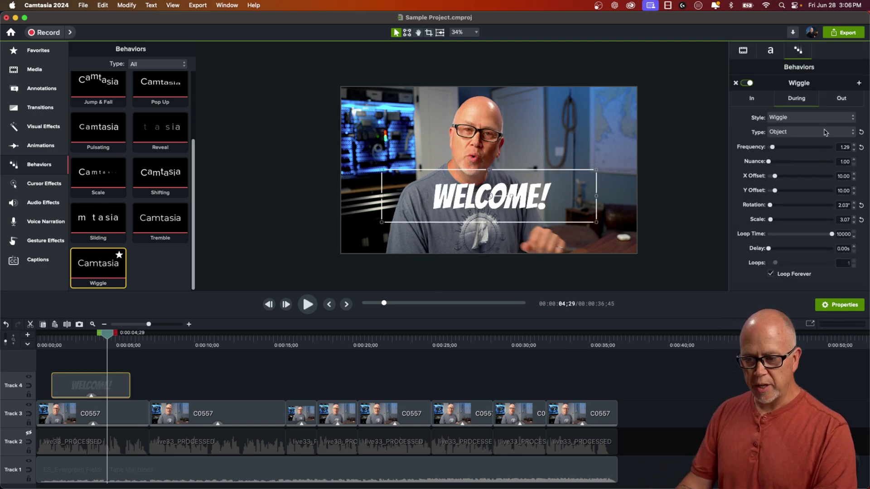
- Set the Wiggle Out phase to Sliding, Object type, exiting toward the Bottom
click(839, 100)
click(791, 119)
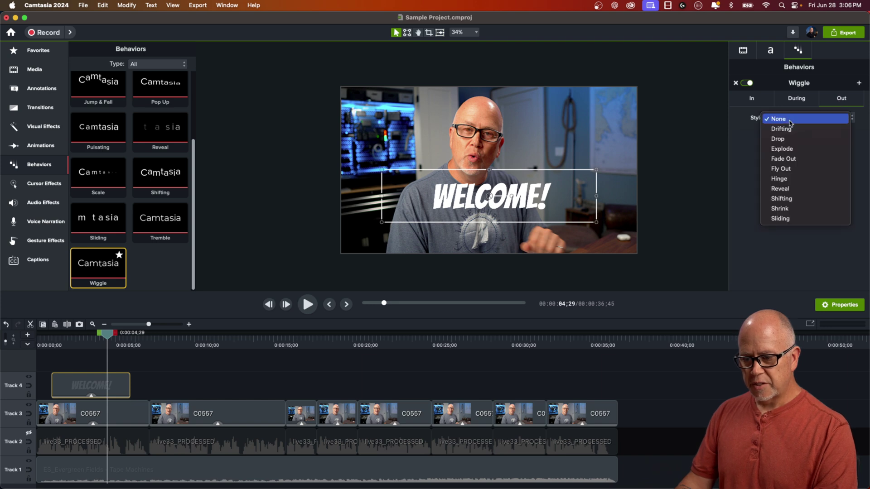
click(782, 219)
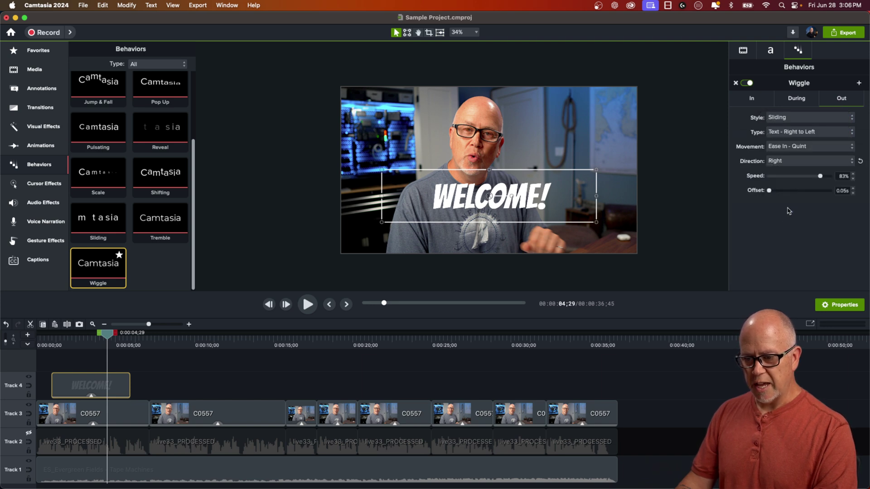
click(783, 138)
click(780, 117)
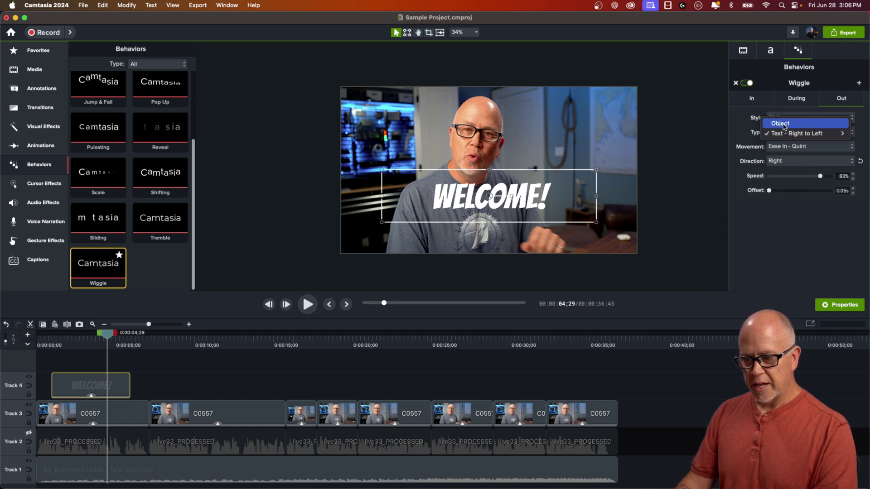
click(774, 162)
click(784, 182)
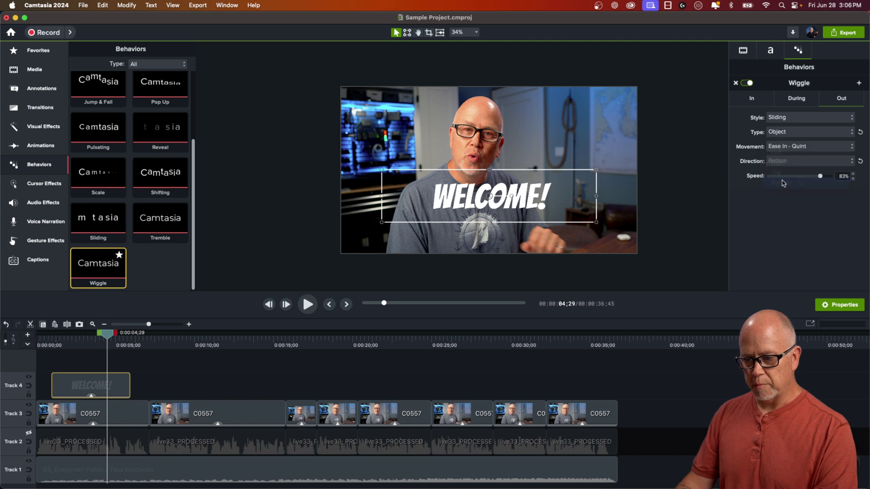
- Change the Out movement to Smooth and preview from the timeline start
click(797, 146)
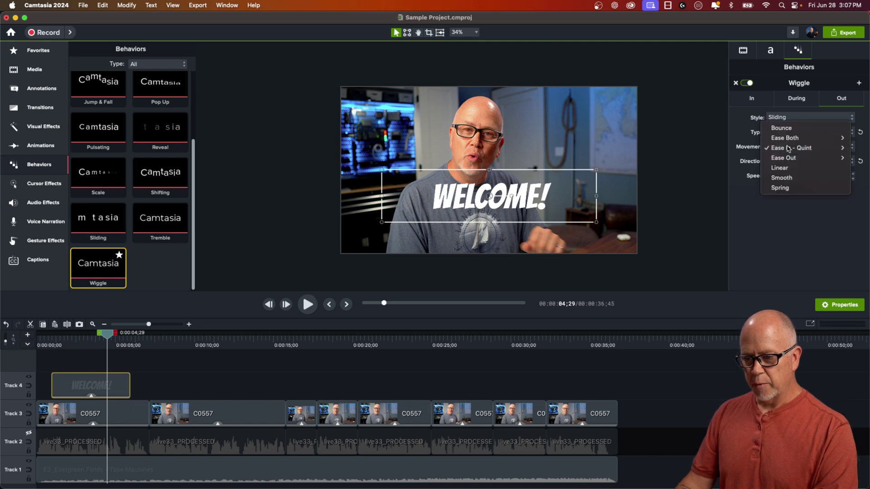
mouse_move(799, 152)
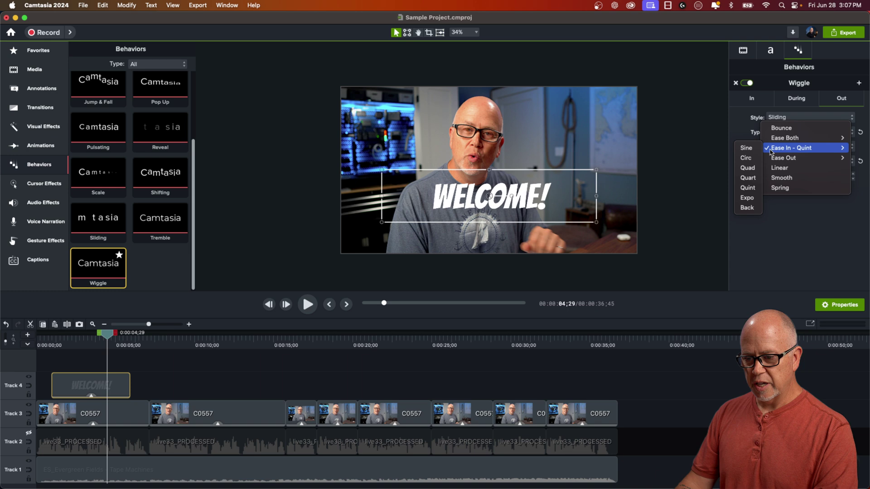
click(787, 177)
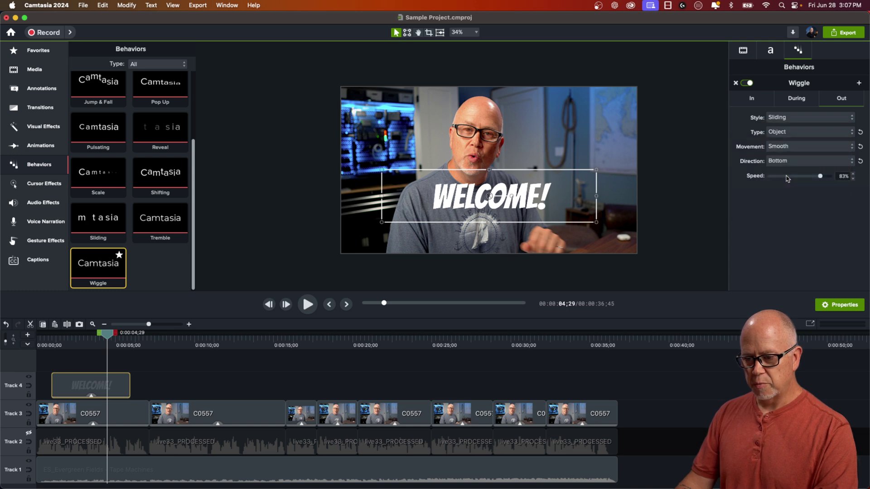
click(53, 345)
key(space)
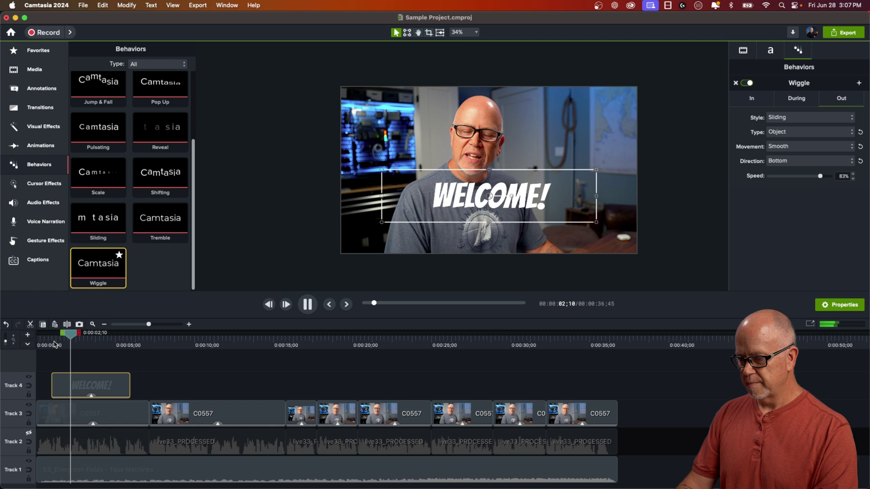
click(155, 380)
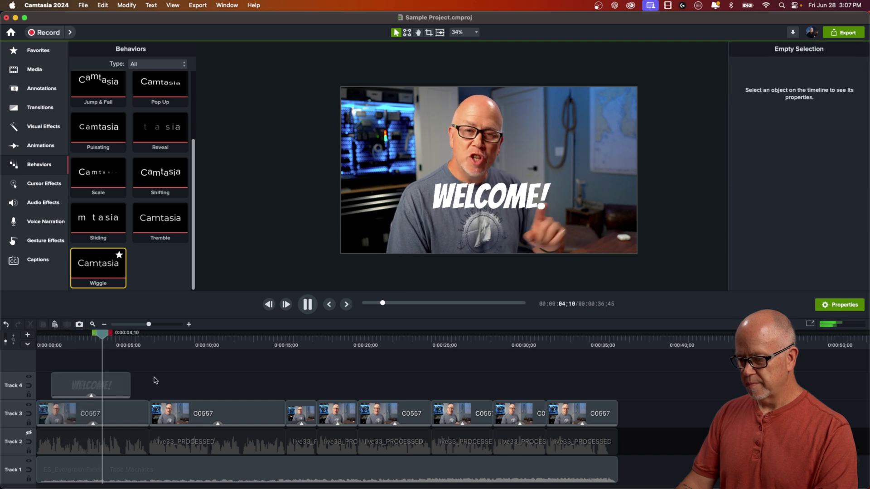
key(space)
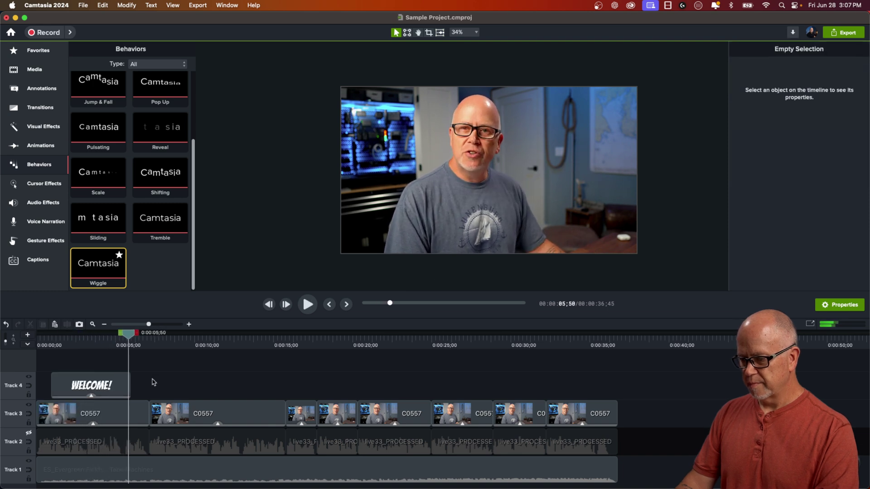
click(85, 341)
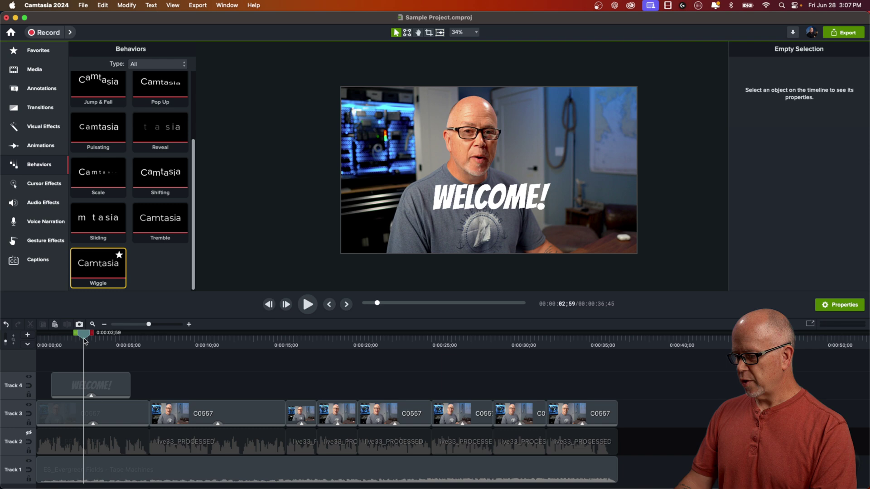
mouse_move(85, 341)
mouse_down()
mouse_move(93, 343)
mouse_move(88, 349)
mouse_up()
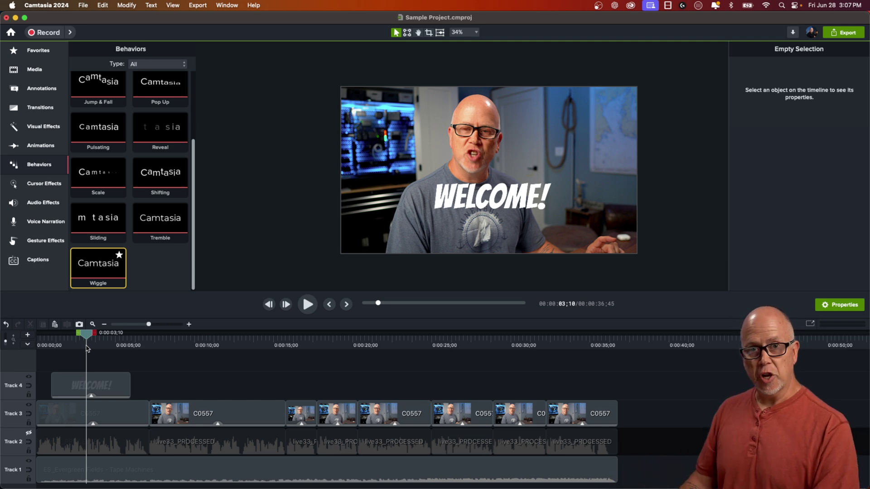
click(106, 386)
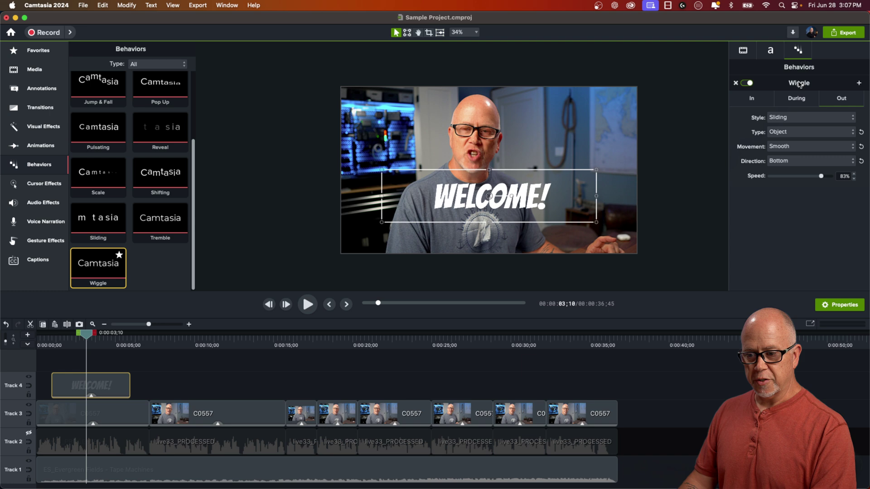
- Save the title's Wiggle settings as a behavior preset named AAA FLOATING
click(858, 84)
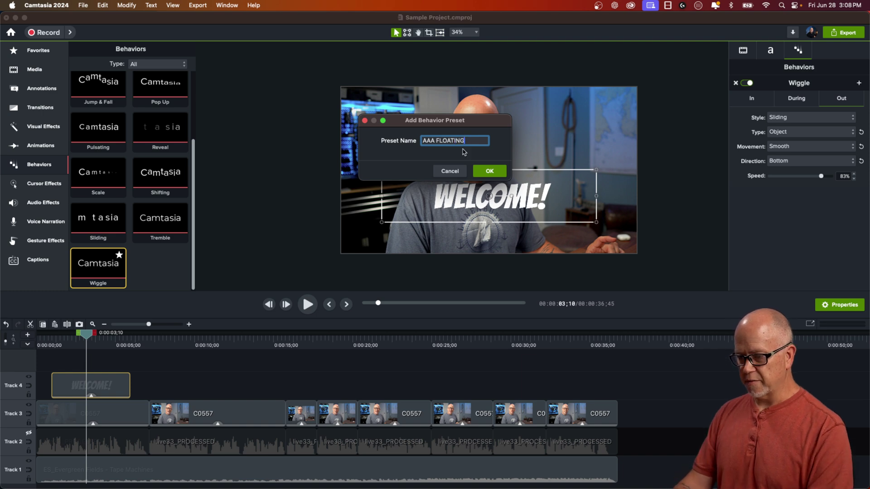
click(490, 172)
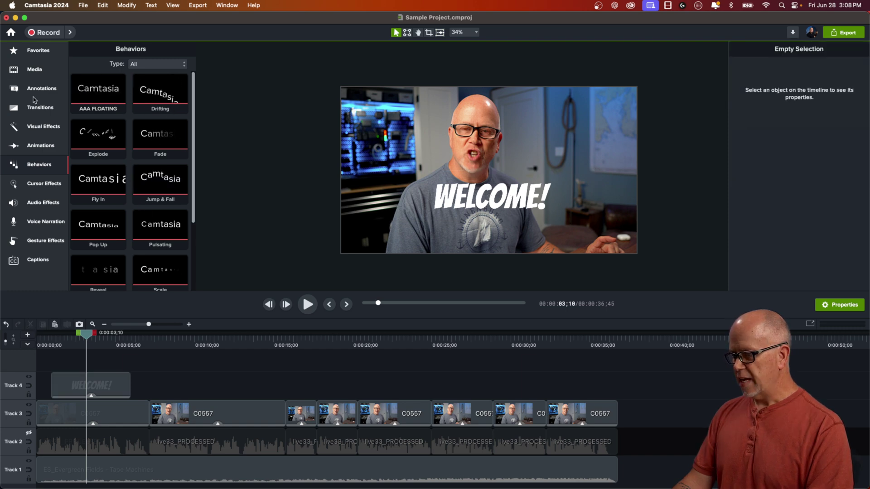
- Add a new ABC text callout to Track 4 near 20 seconds and shorten it
key(Escape)
click(36, 52)
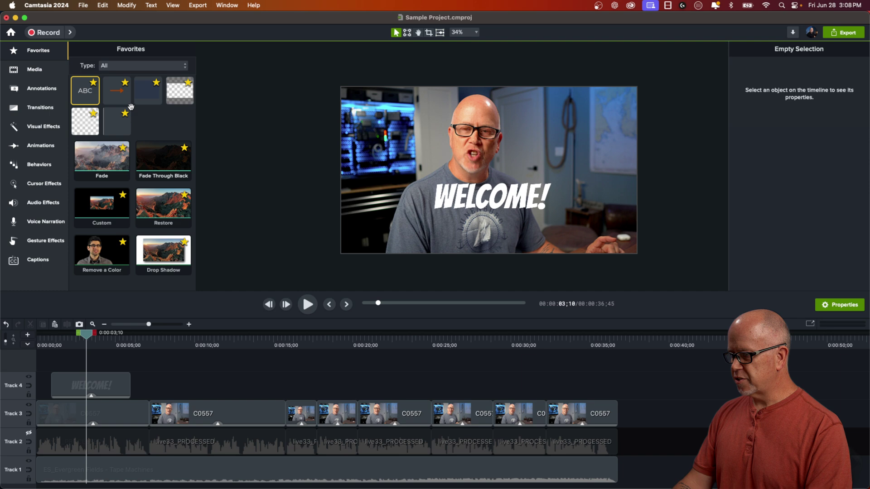
drag(84, 94, 363, 399)
drag(436, 386, 406, 391)
click(385, 392)
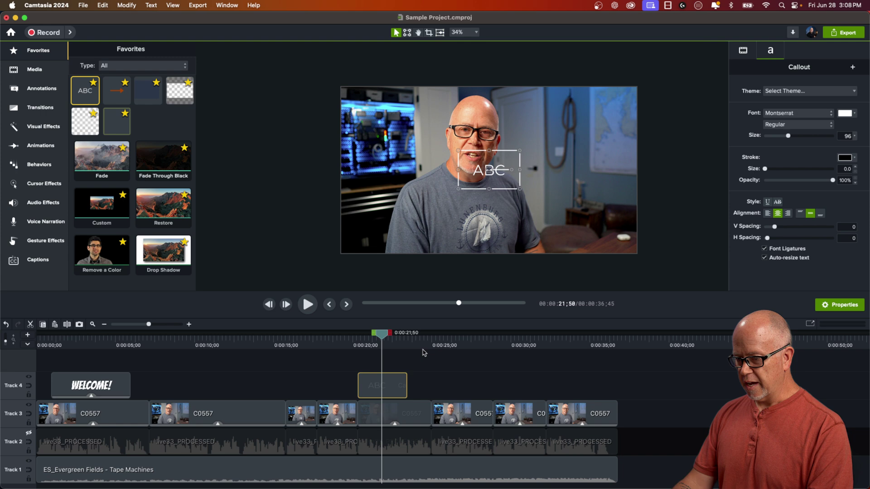
- Change the callout text to Hello there!, widen it to one line, and move it lower right
double_click(479, 171)
text(H)
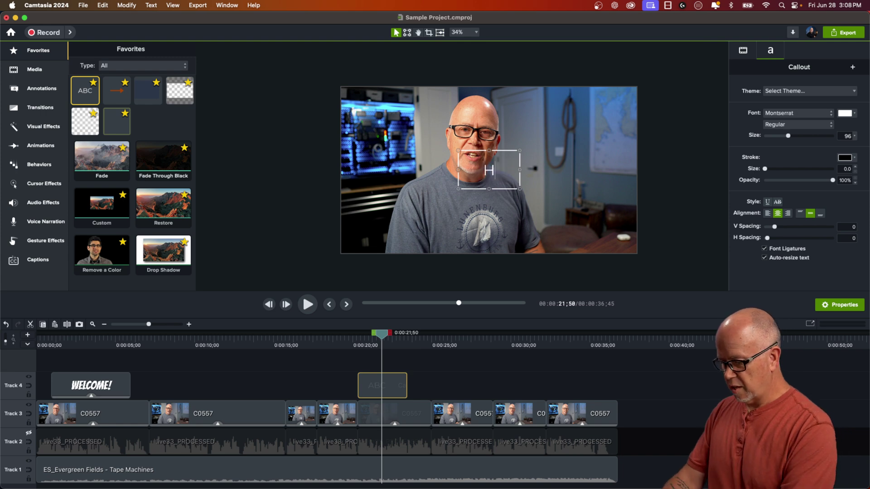
text(ello there!)
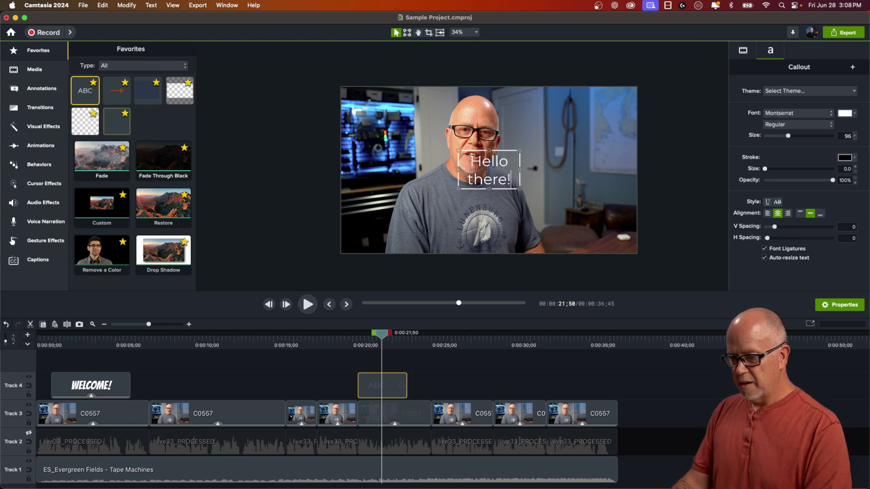
drag(520, 192, 587, 182)
drag(495, 161, 509, 212)
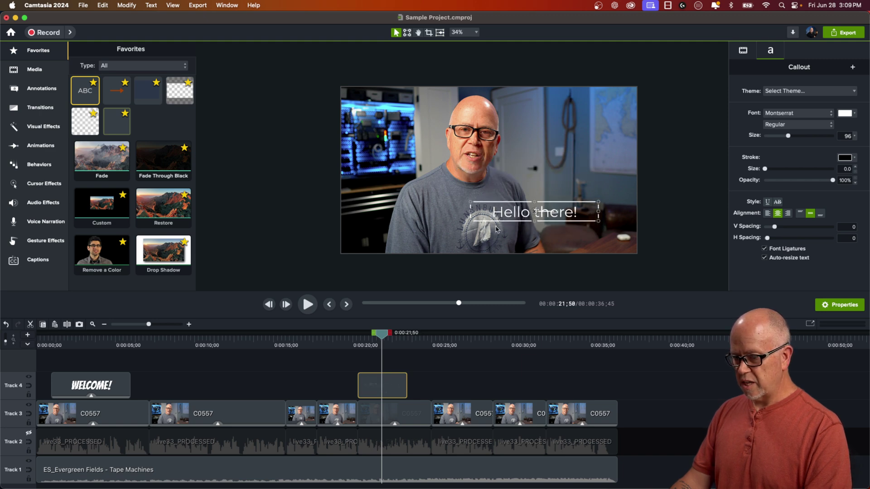
click(354, 345)
key(space)
click(473, 394)
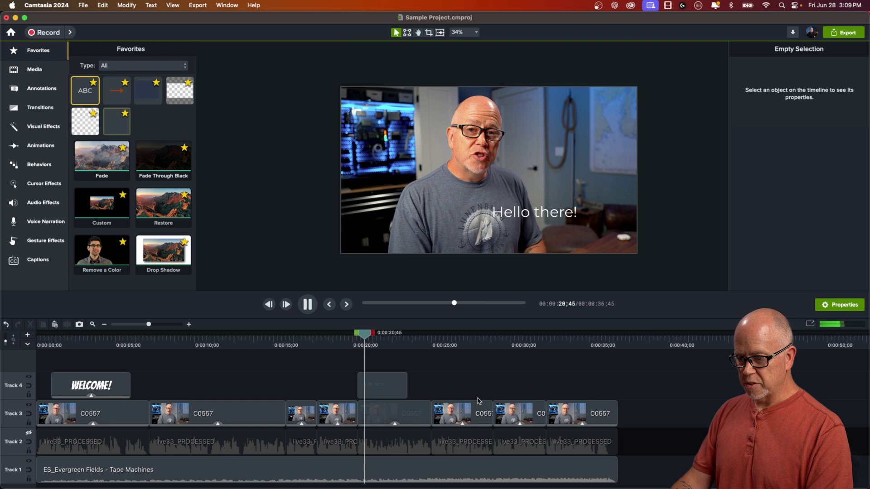
- Apply the AAA FLOATING preset to the Hello there! callout and preview its floating motion
key(space)
click(391, 393)
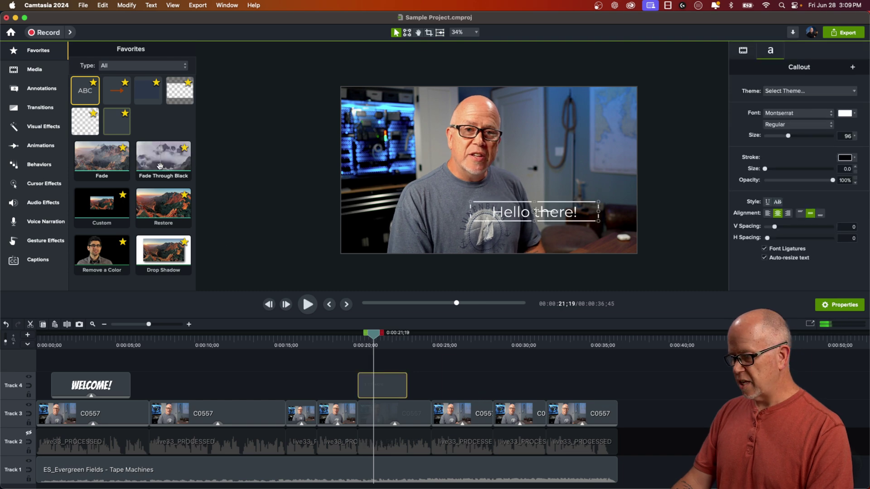
click(45, 166)
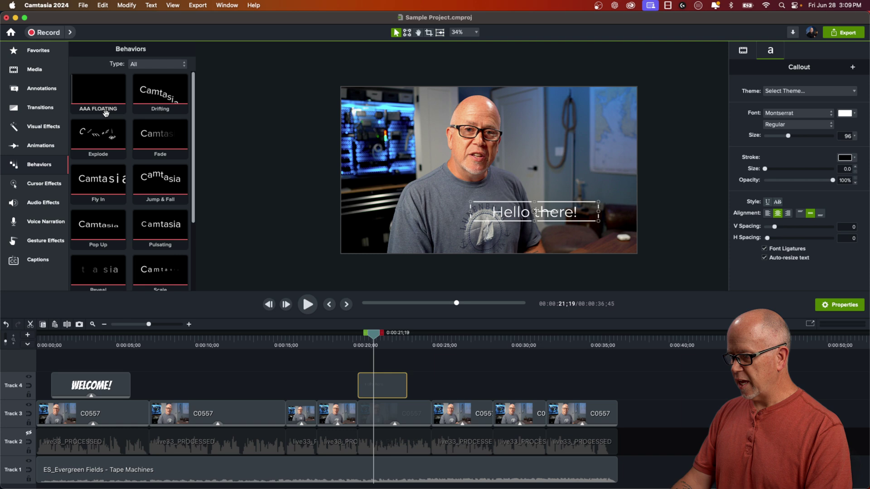
click(99, 93)
drag(99, 92, 381, 385)
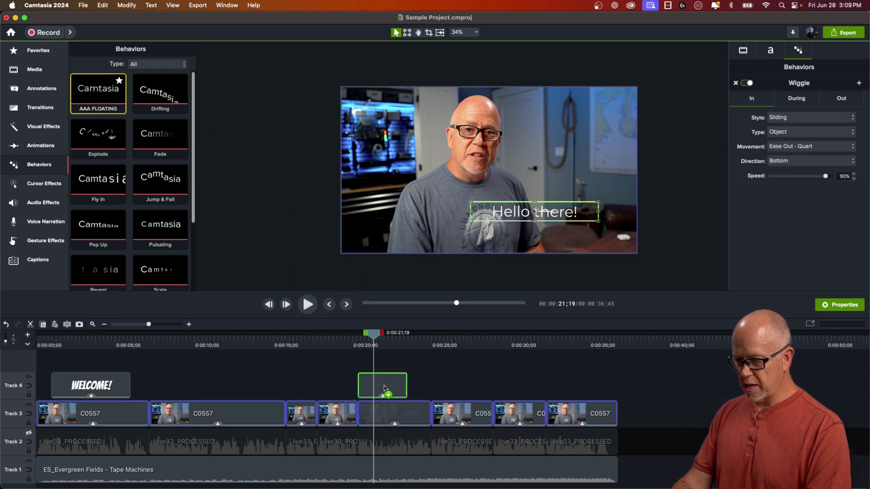
click(358, 345)
key(space)
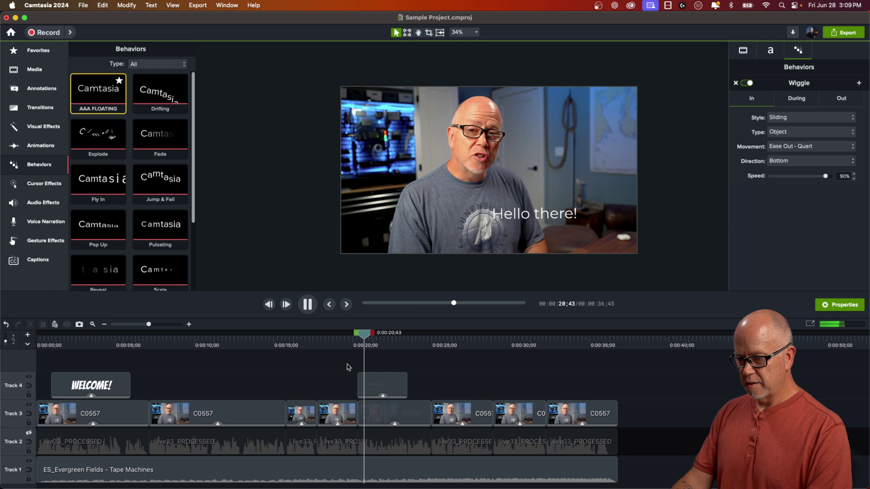
click(348, 367)
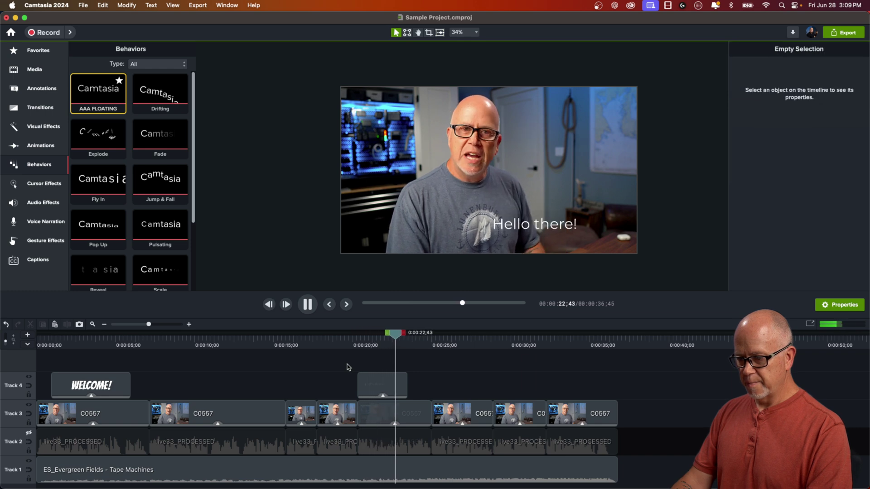
key(space)
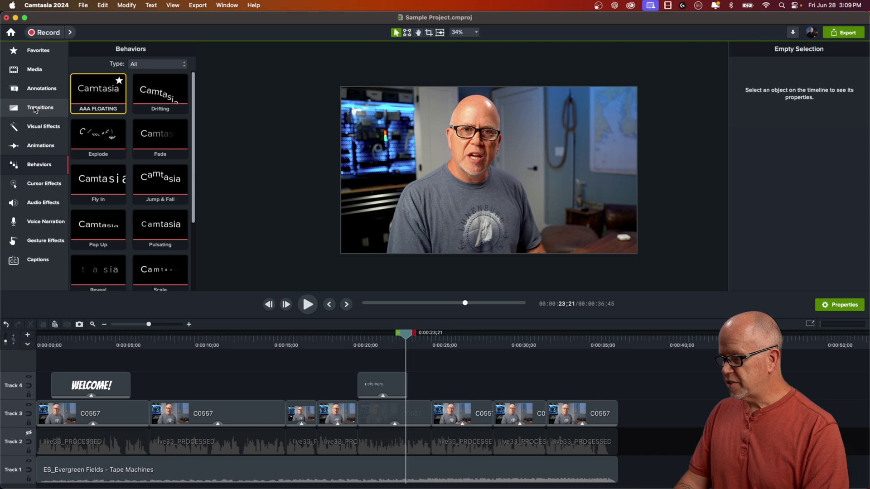
- Add the favorite rectangle shape to Track 4, enlarge it, level it, and align its top to the canvas top
click(36, 51)
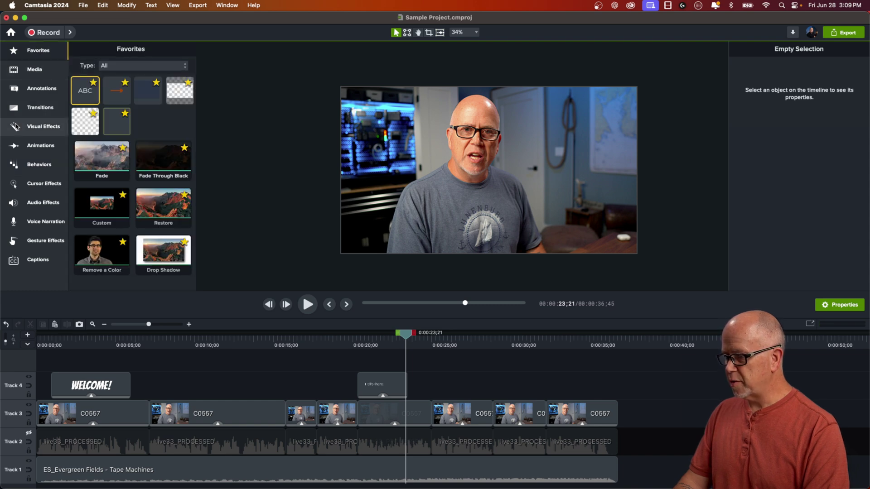
drag(146, 94, 240, 399)
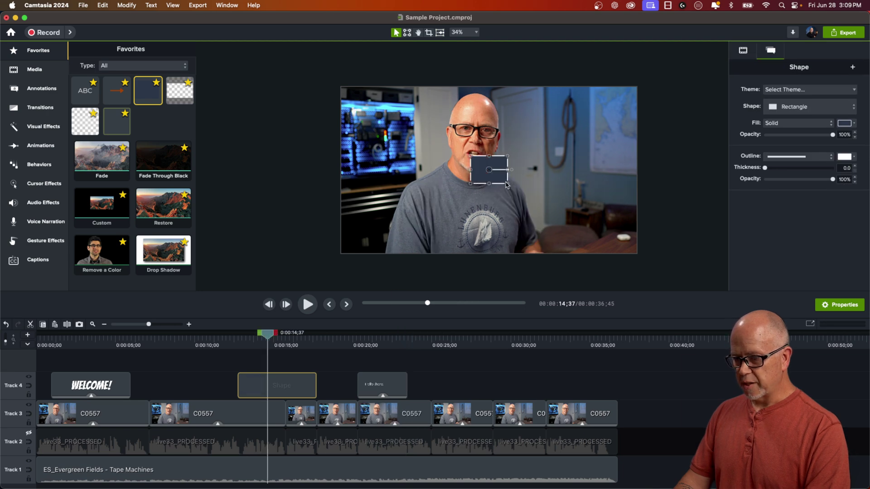
drag(508, 184, 603, 224)
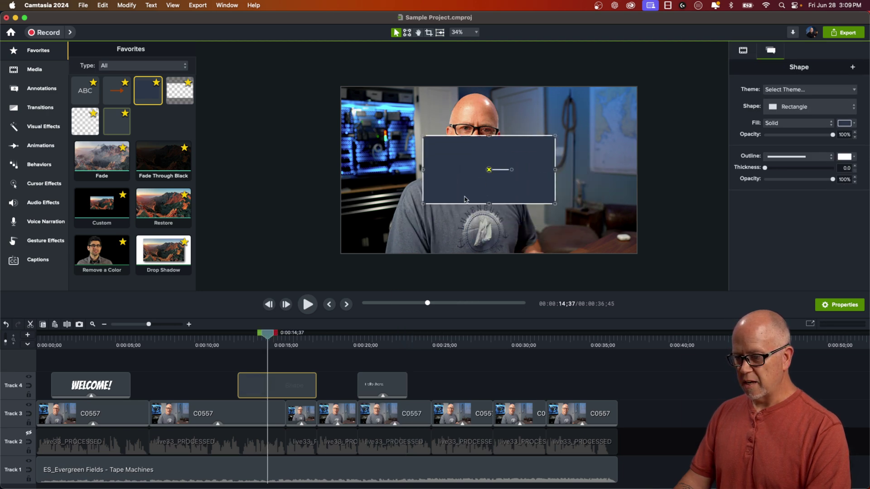
drag(464, 198, 429, 214)
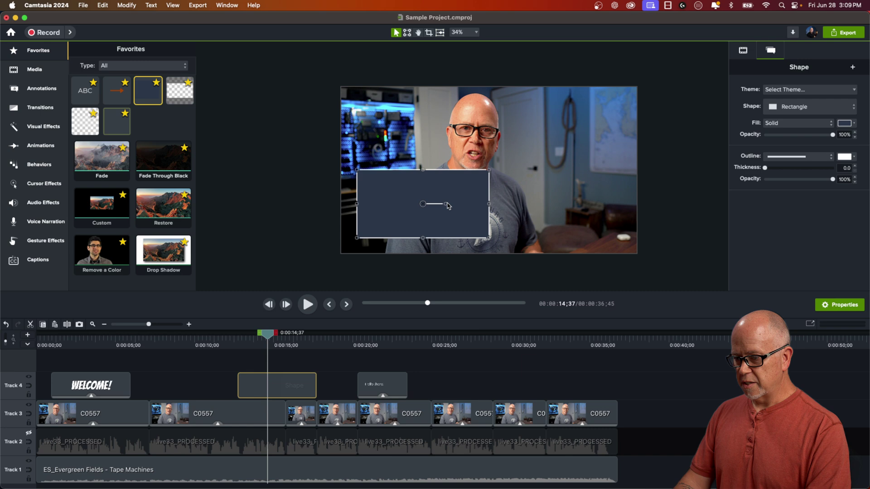
drag(447, 207, 564, 159)
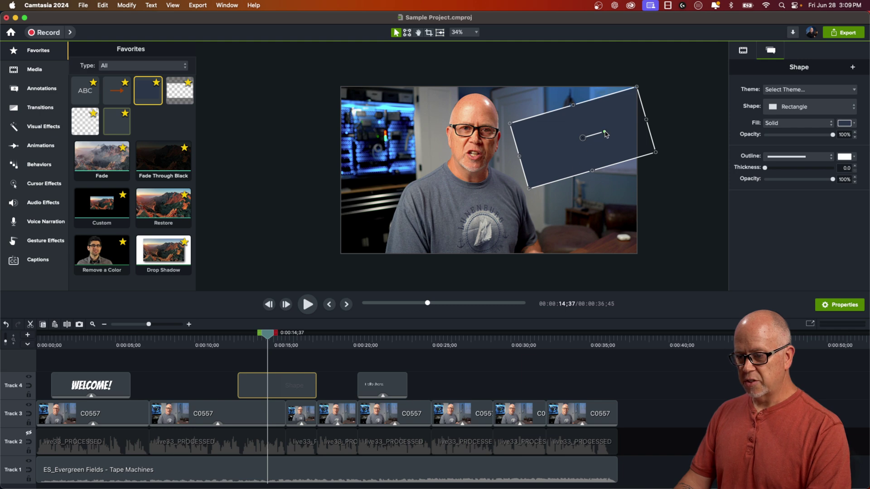
drag(606, 134, 612, 142)
drag(545, 169, 519, 254)
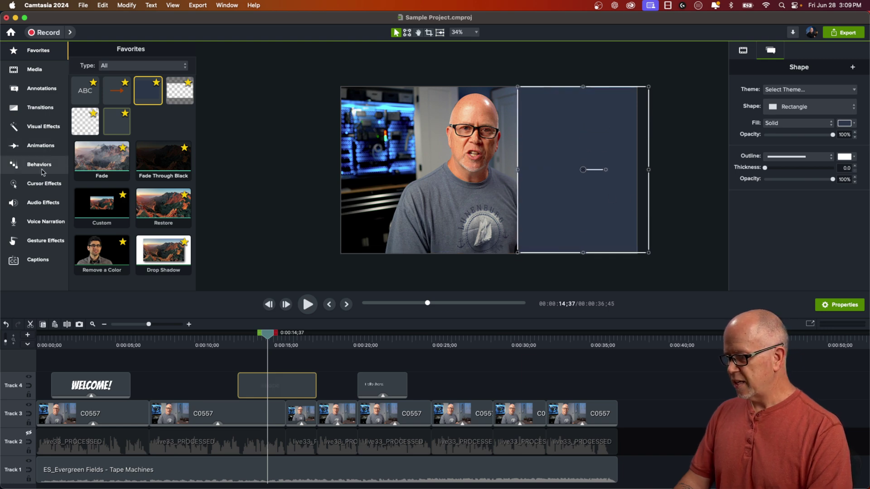
- Give the rectangle Corner Rounding at radius 133 and widen it to 1039 past the right edge
click(42, 127)
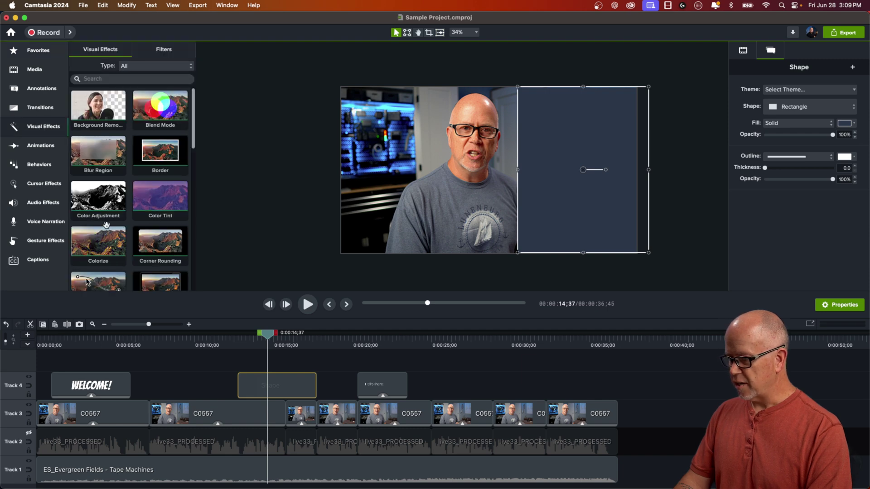
scroll(110, 222, down, 3)
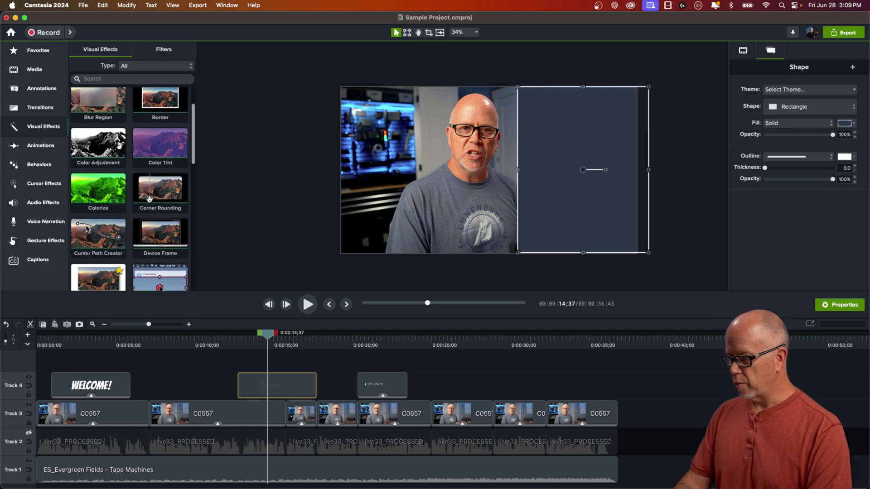
drag(152, 195, 564, 183)
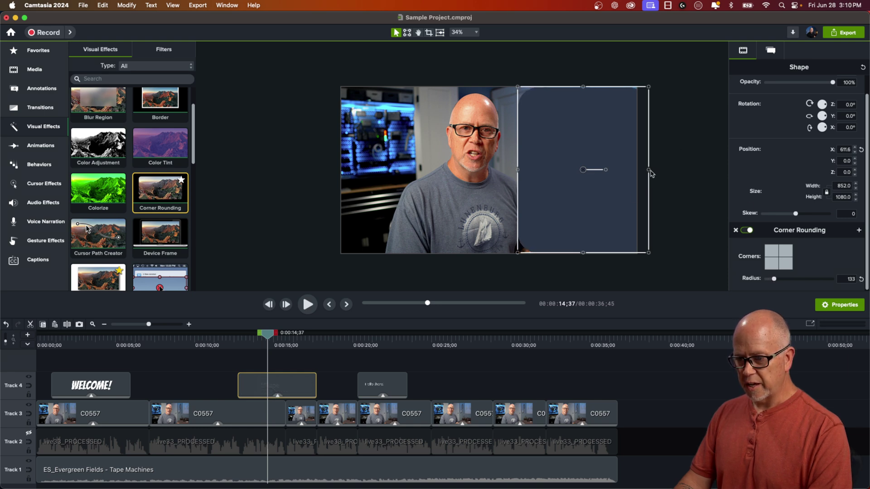
drag(653, 171, 690, 172)
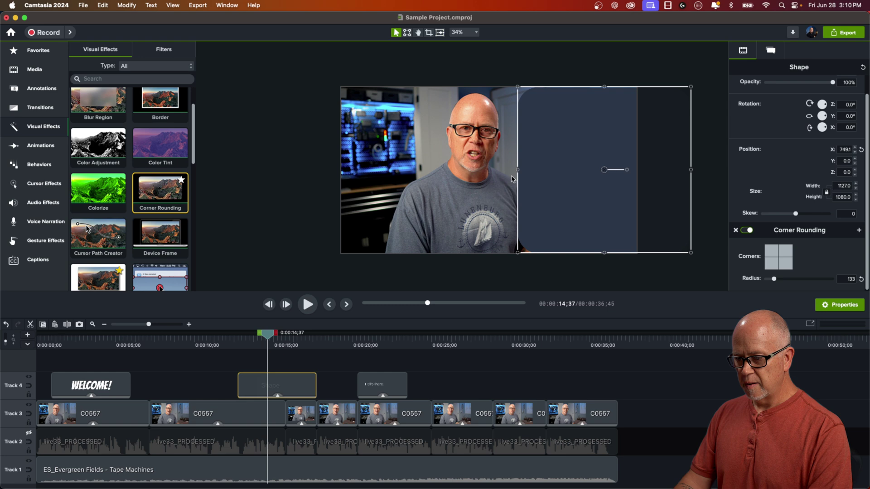
drag(519, 172, 533, 171)
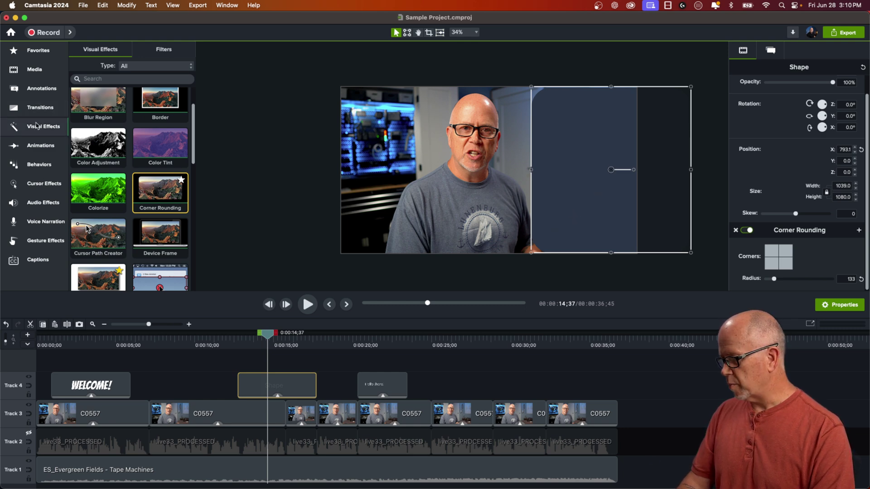
- Apply the AAA FLOATING behavior preset to the Shape clip on Track 4
click(39, 165)
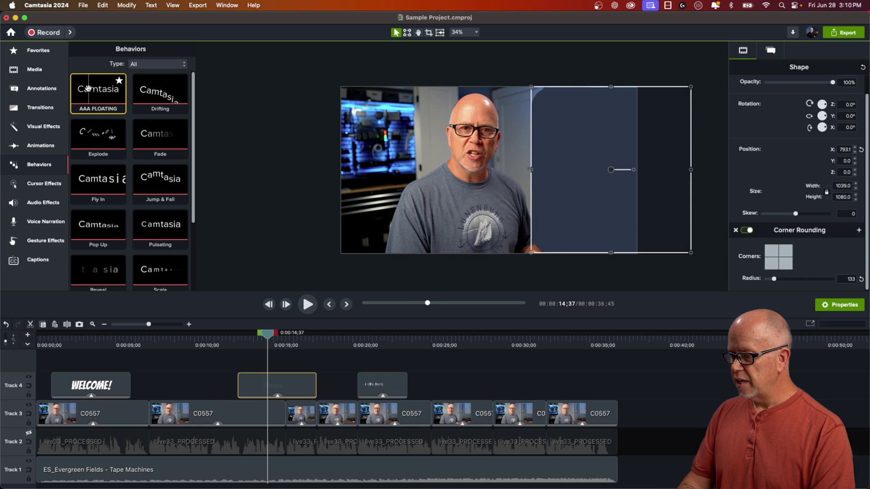
drag(91, 89, 266, 282)
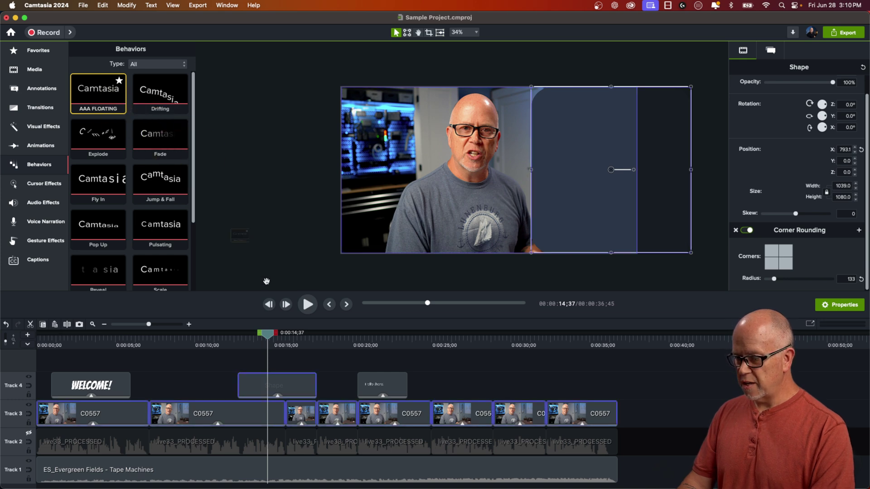
drag(278, 368, 280, 383)
- Preview the floating shape from 12;20 on the timeline
click(231, 349)
click(215, 369)
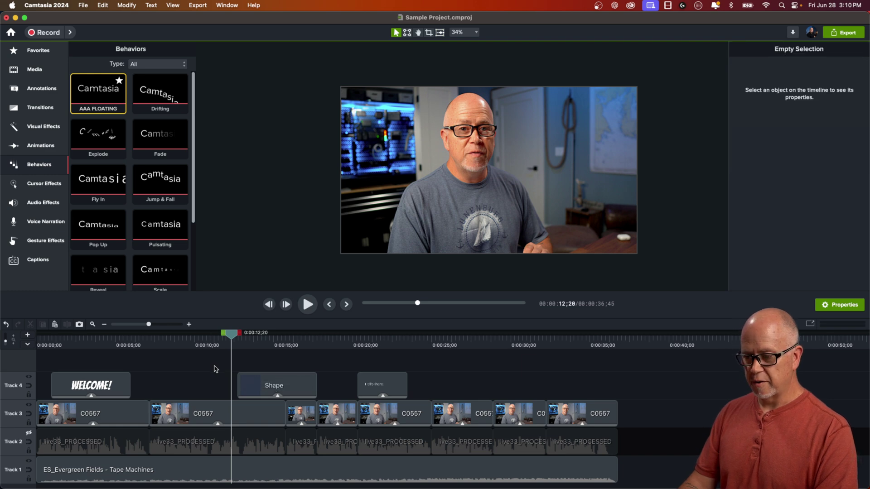
key(space)
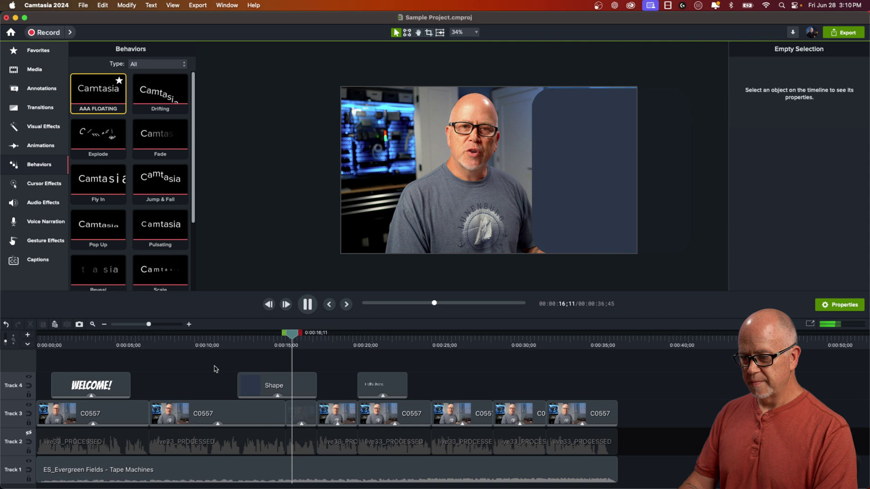
key(space)
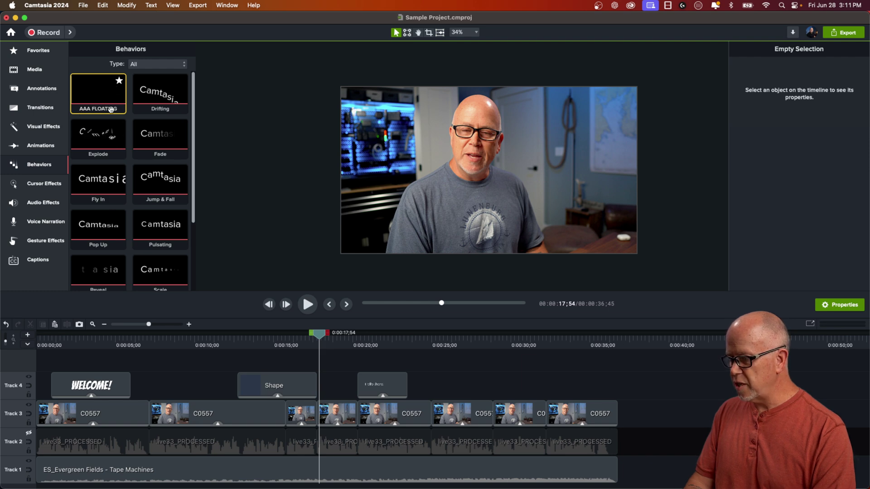
- Apply the AAA FLOATING behavior to the second C0557 video clip
drag(97, 92, 234, 346)
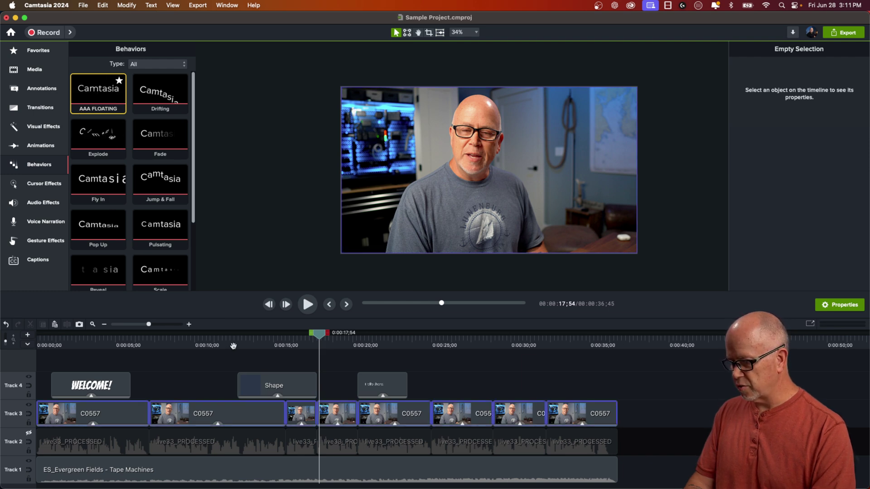
drag(195, 419, 184, 404)
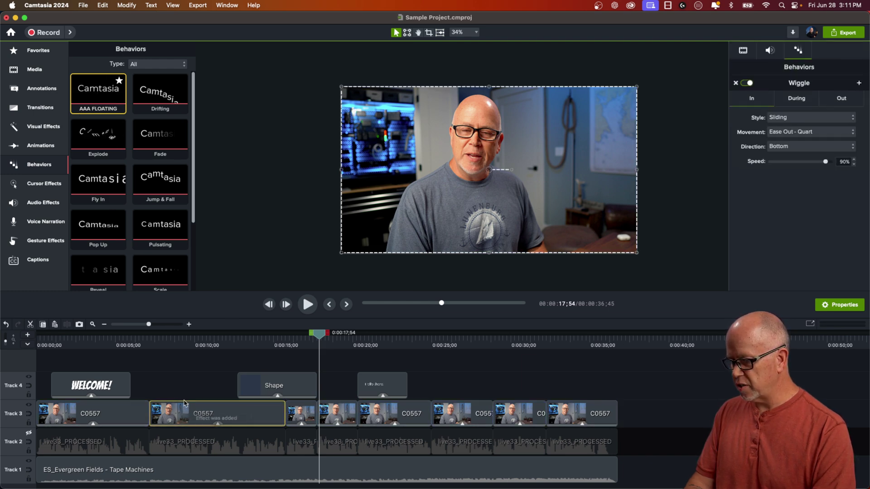
click(151, 343)
- Move the Shape clip later along Track 4 to around 0:25
click(213, 378)
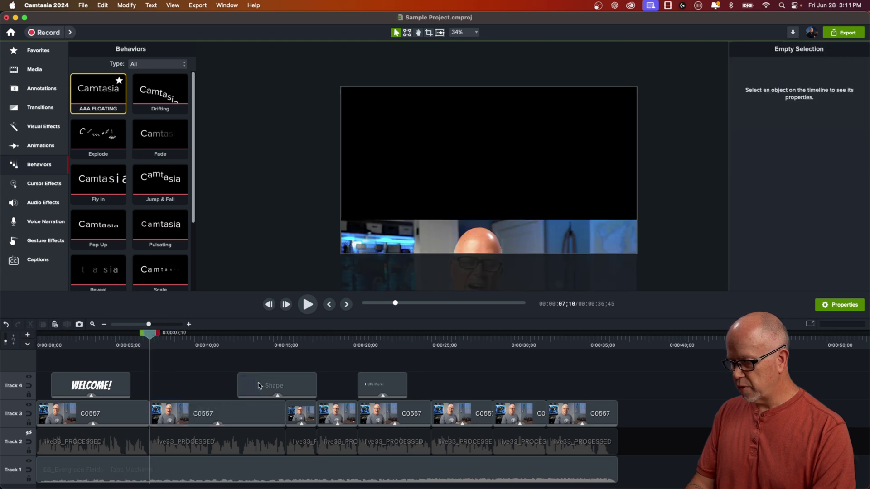
drag(267, 385, 450, 390)
drag(154, 335, 143, 335)
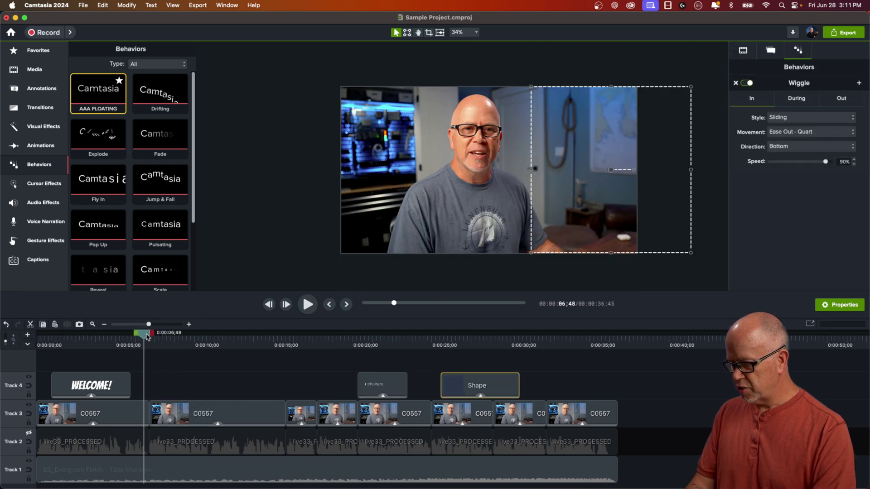
click(164, 381)
- Preview the wiggling C0557 clip from about 6;47, then from 14 seconds
key(space)
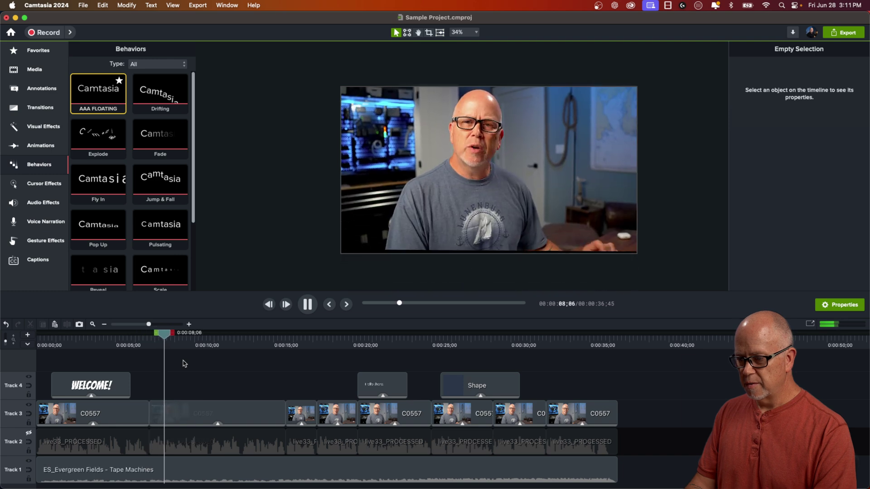
key(space)
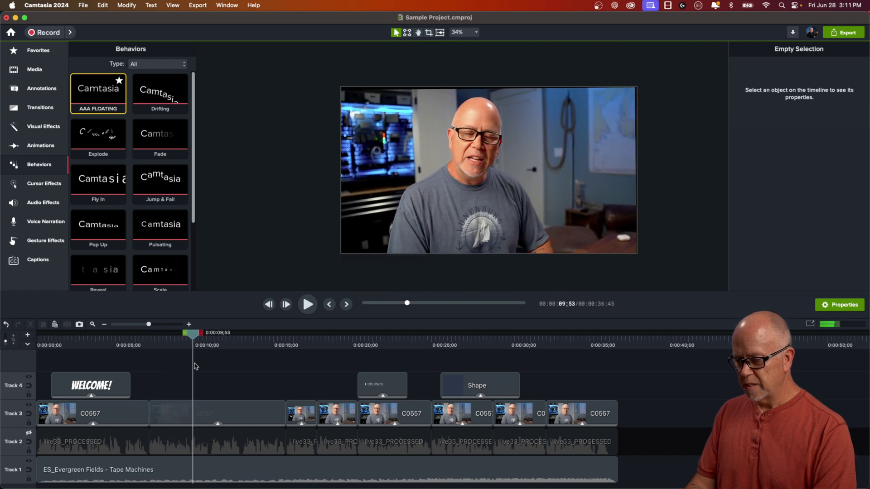
click(274, 343)
key(space)
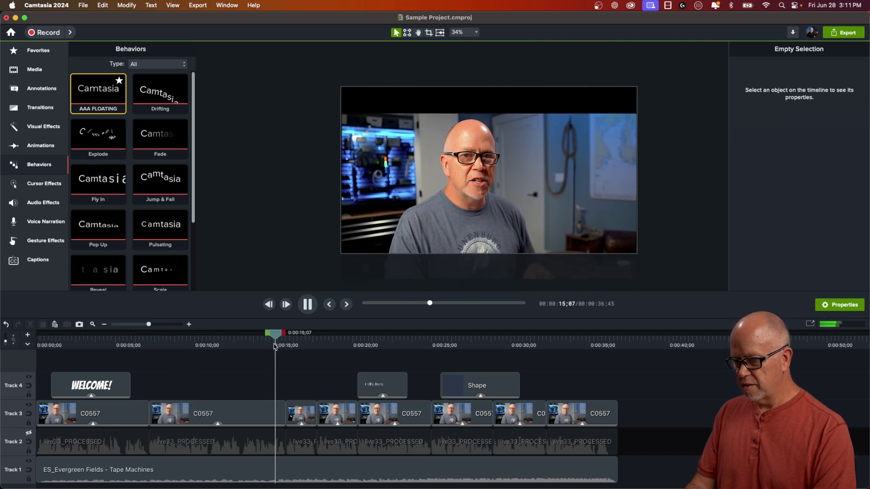
key(space)
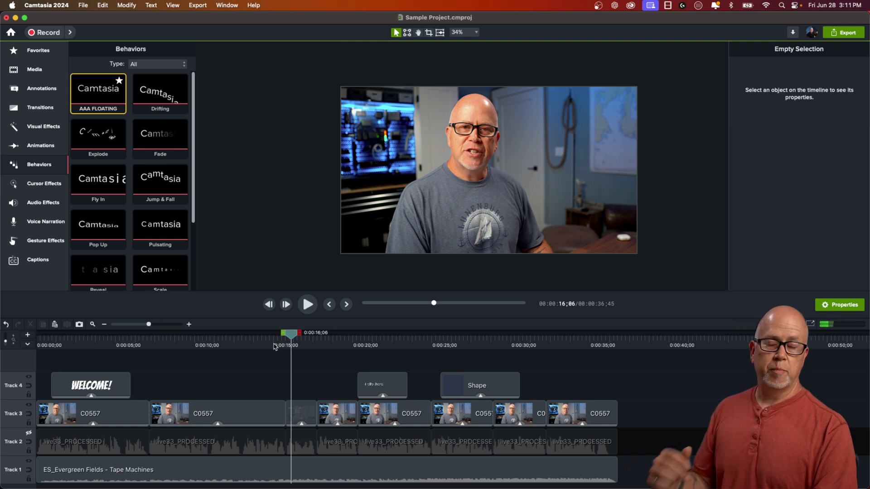